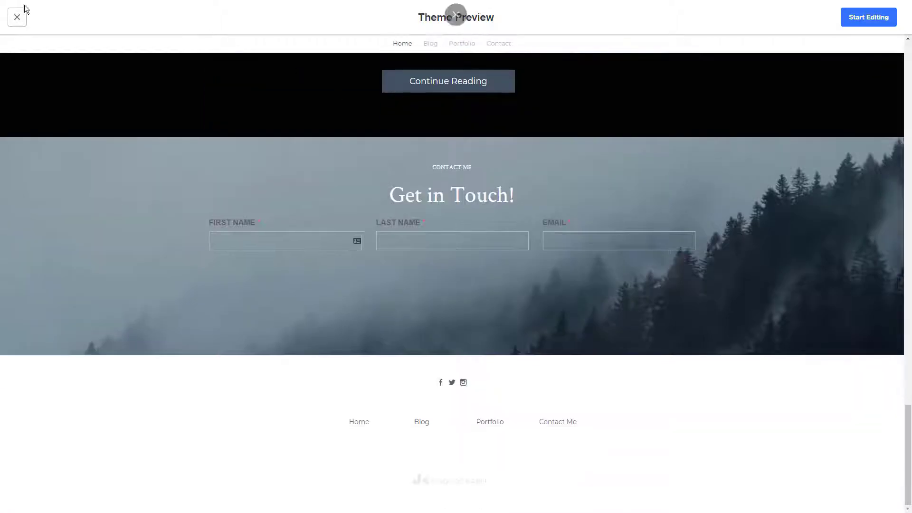
Close the current preview, preview the actor/writer/director portfolio theme, and look through its home and gallery pages
left_click(16, 19)
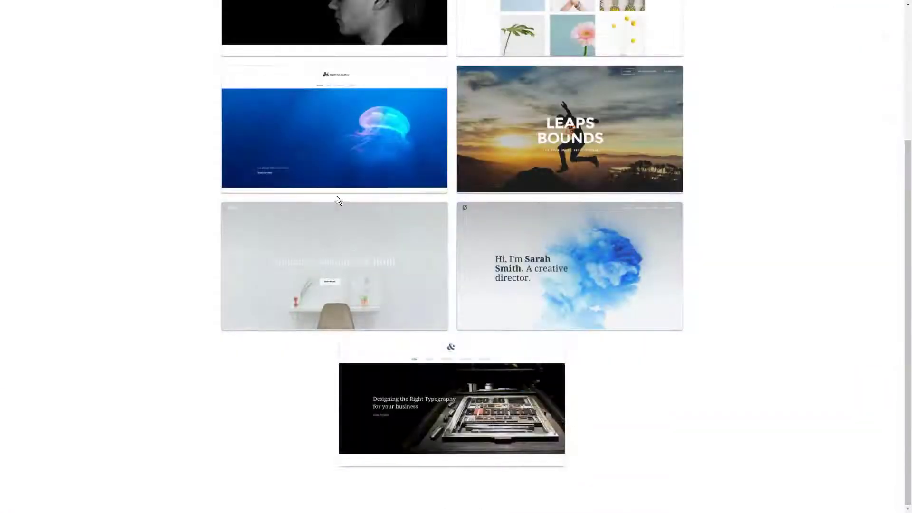
scroll(357, 228, "up", 4)
left_click(355, 189)
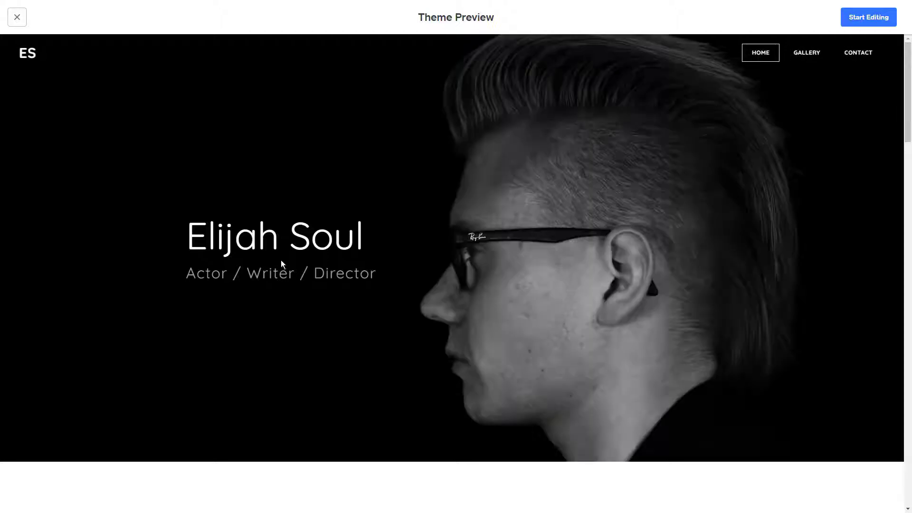
scroll(283, 311, "down", 6)
scroll(279, 377, "down", 12)
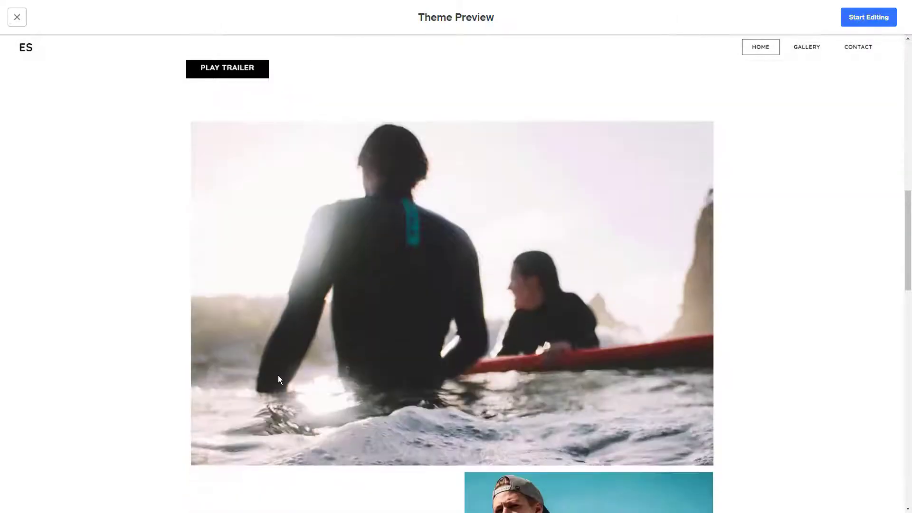
scroll(286, 374, "down", 8)
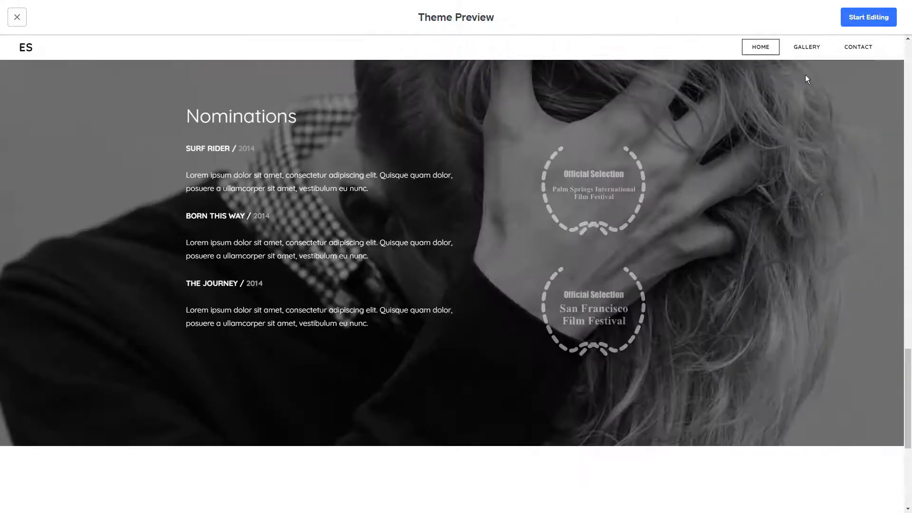
left_click(811, 52)
scroll(775, 245, "down", 6)
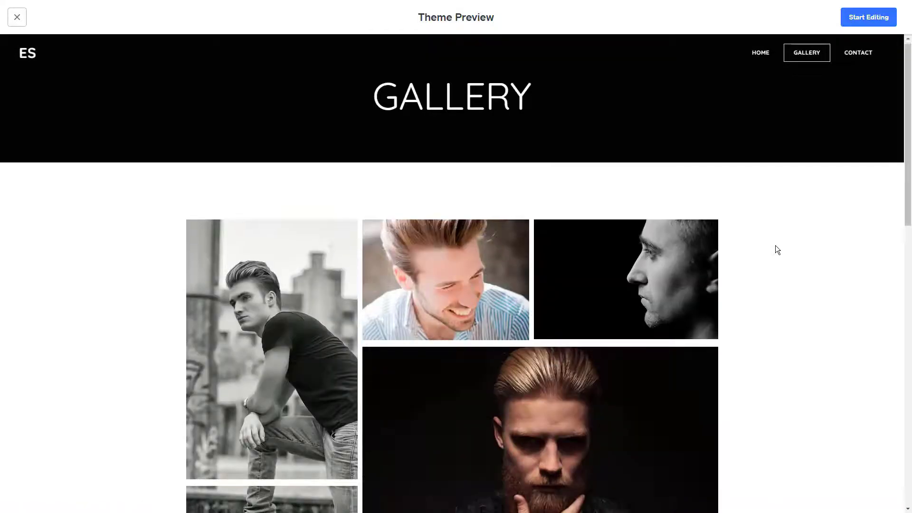
left_click(869, 49)
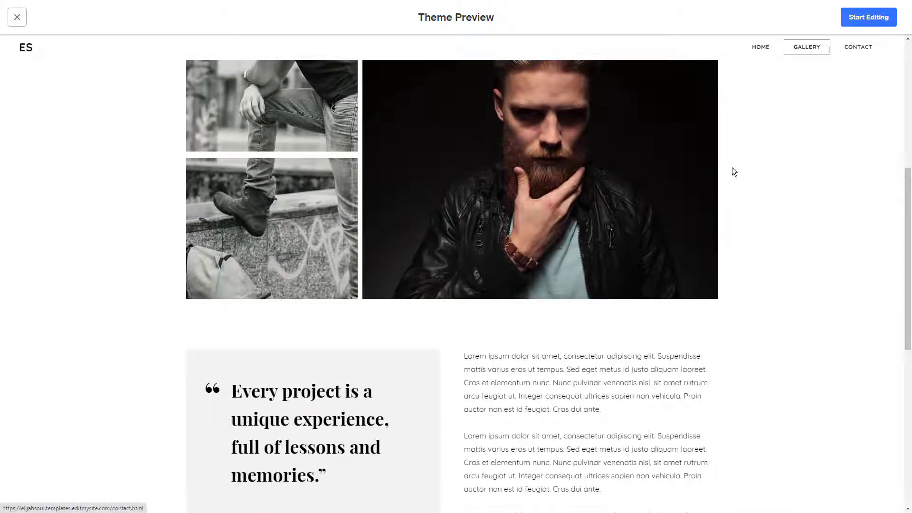
left_click(17, 19)
Preview the Barney's Burgers theme from the Business category and look through its home page, including the menu and hours sections
left_click(334, 86)
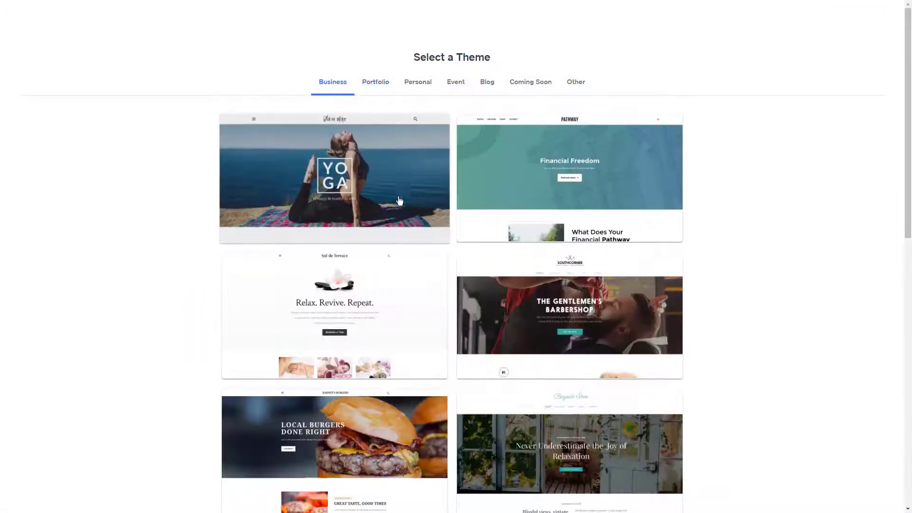
scroll(404, 302, "down", 5)
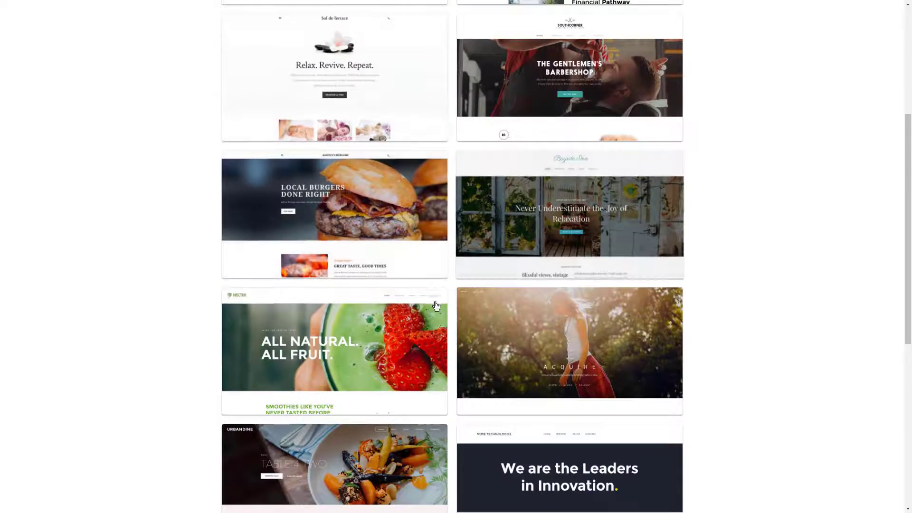
left_click(382, 212)
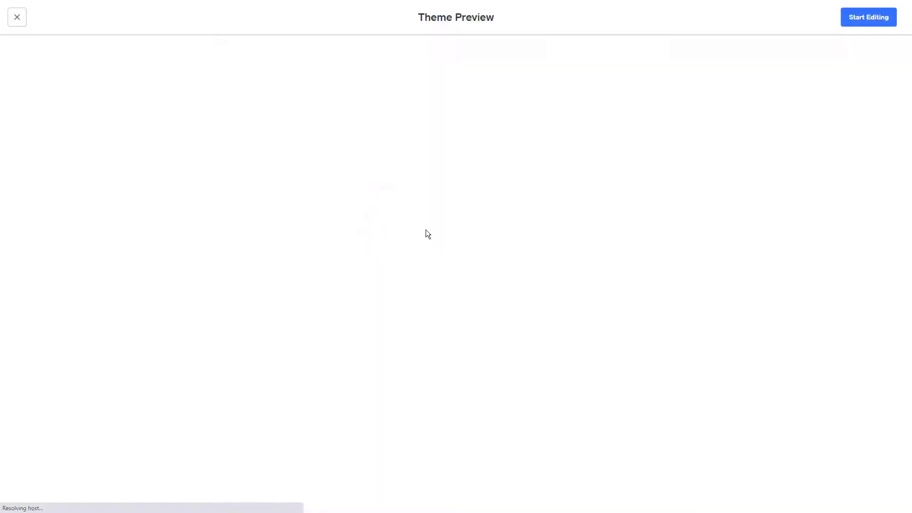
scroll(455, 243, "down", 15)
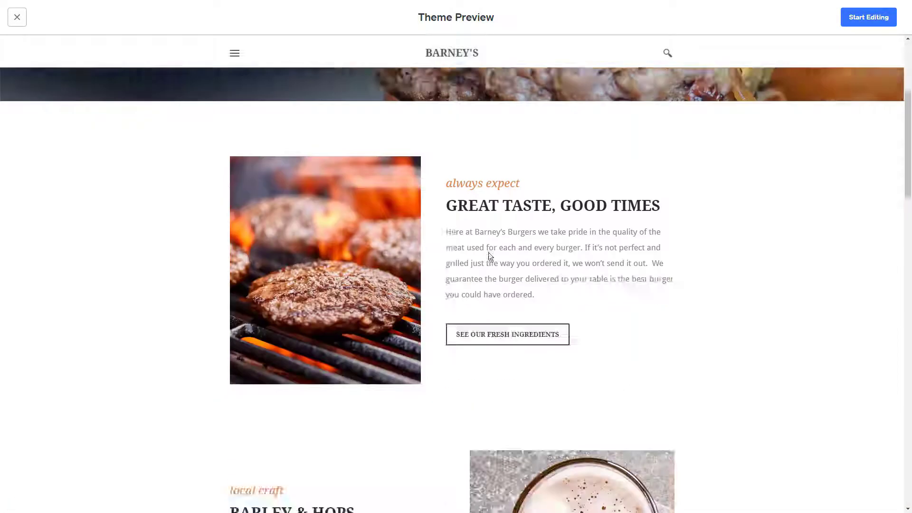
scroll(563, 265, "down", 5)
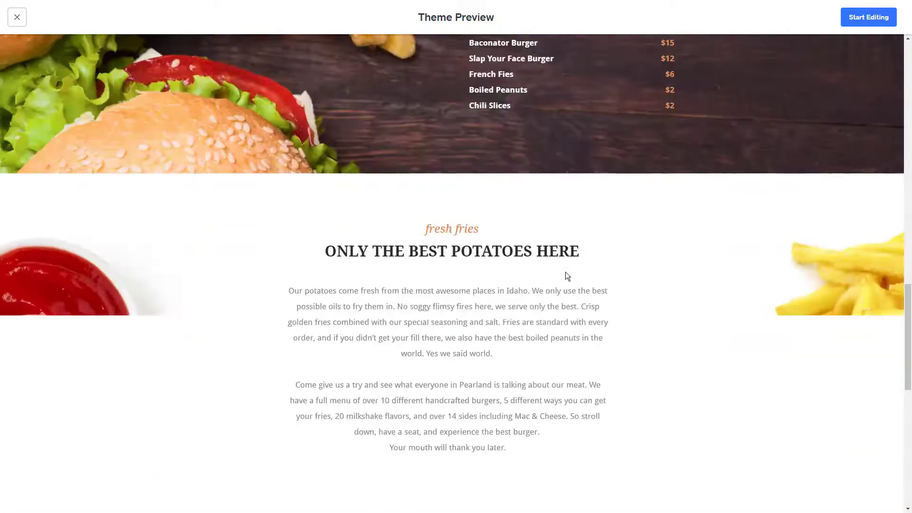
scroll(565, 272, "up", 6)
scroll(565, 277, "down", 15)
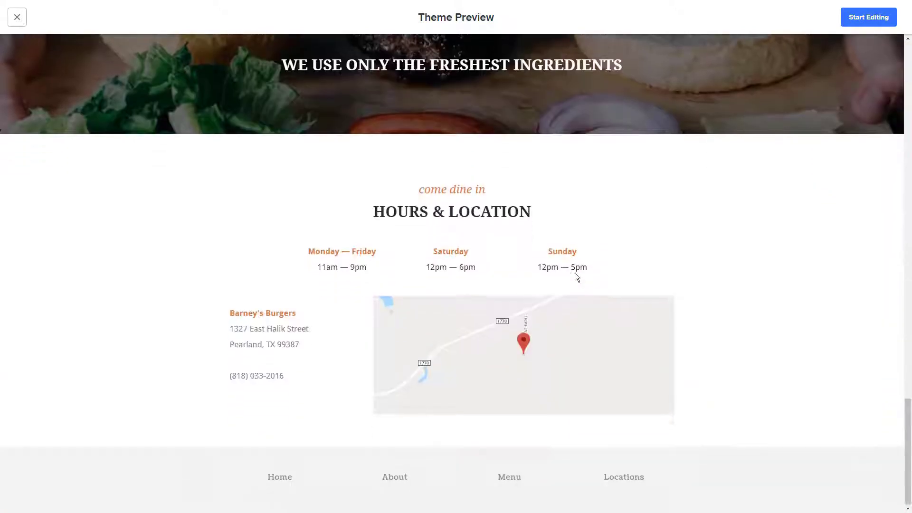
scroll(749, 204, "up", 4)
scroll(750, 203, "up", 6)
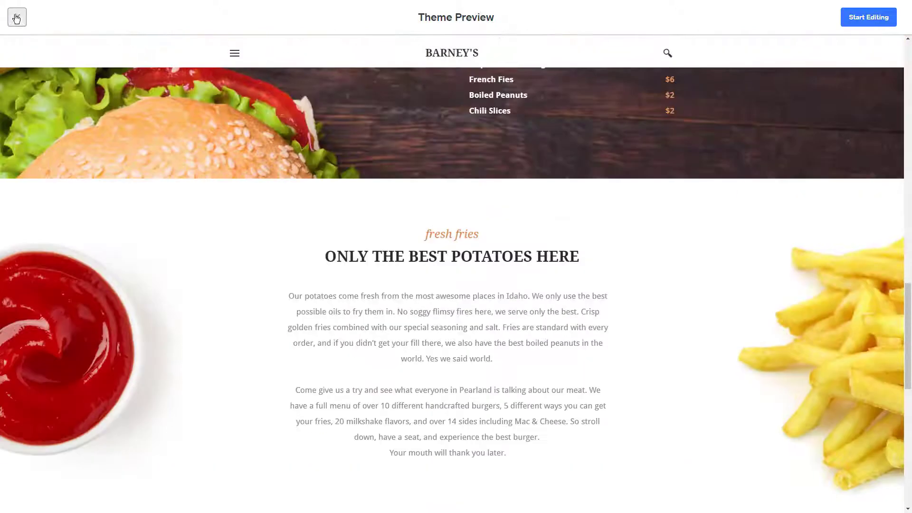
left_click(17, 18)
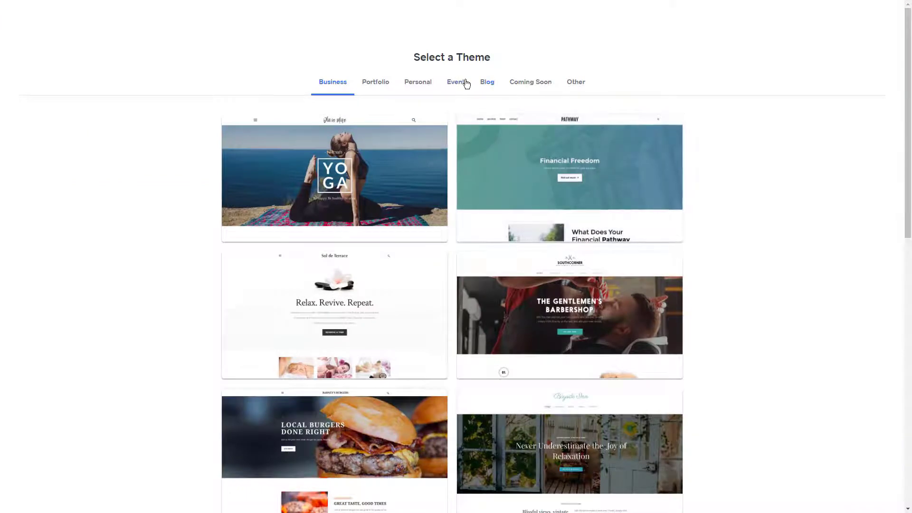
Preview the Century Arts Conference theme from the Event category and look through its home page
left_click(457, 83)
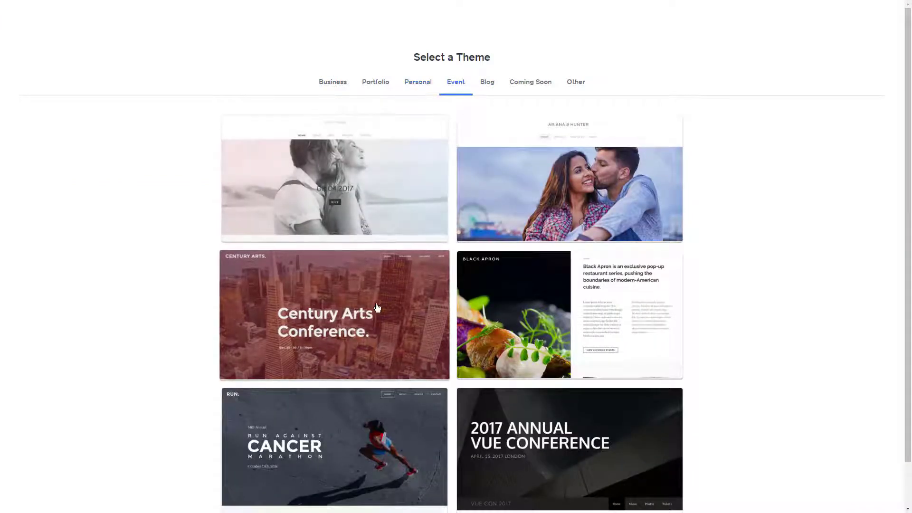
left_click(335, 290)
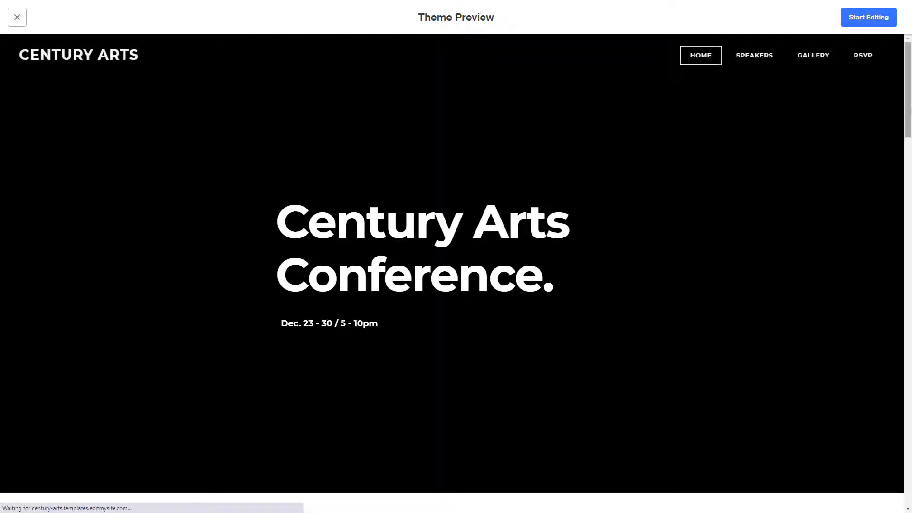
scroll(456, 263, "down", 5)
scroll(911, 274, "down", 10)
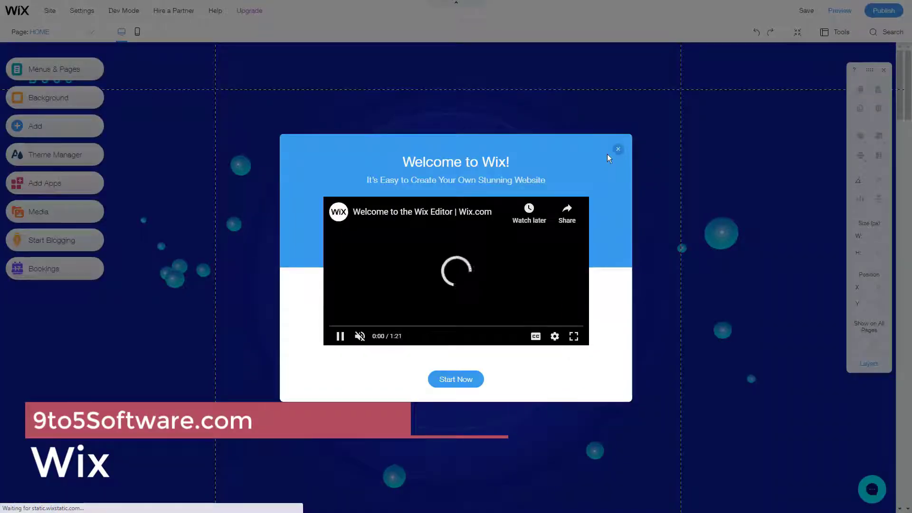
Dismiss the welcome video in the Wix editor and look through the agency template's About, Projects, Team and Clients sections
left_click(619, 149)
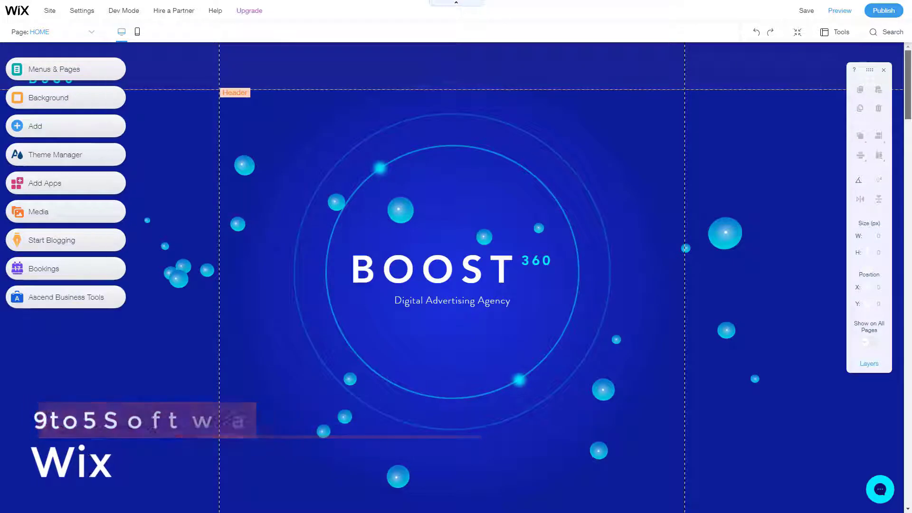
scroll(910, 108, "down", 4)
left_click_drag(911, 109, 911, 146)
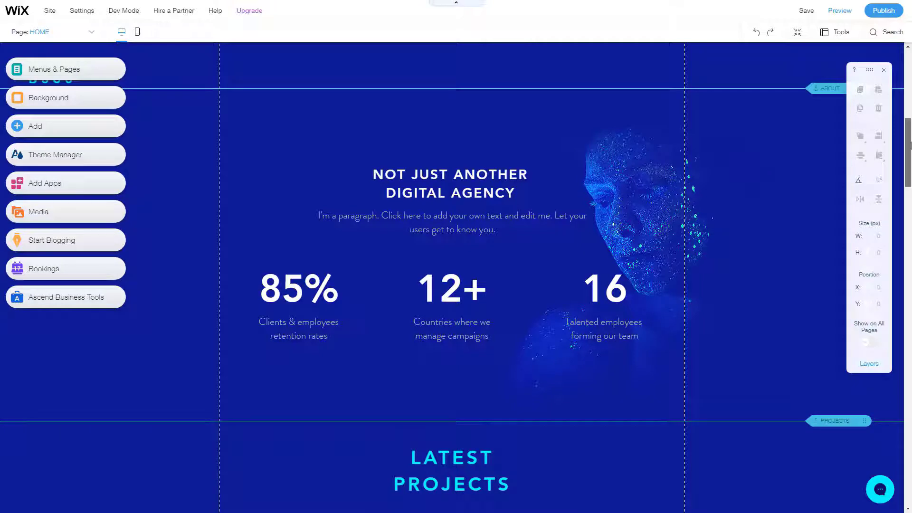
left_click_drag(910, 146, 911, 199)
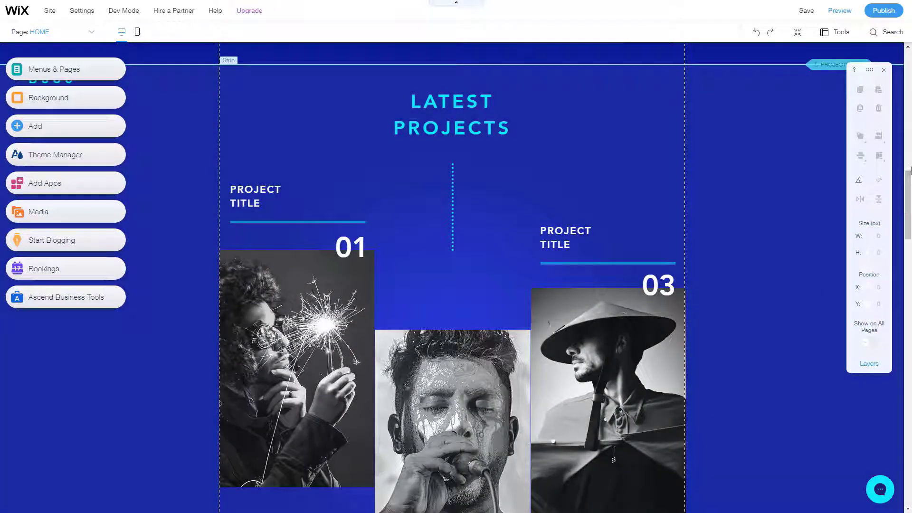
left_click_drag(911, 185, 911, 327)
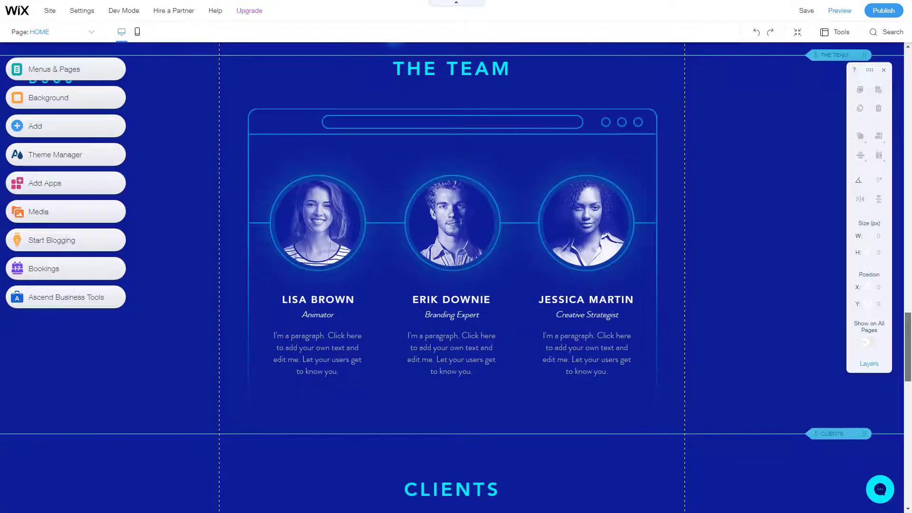
scroll(474, 377, "down", 7)
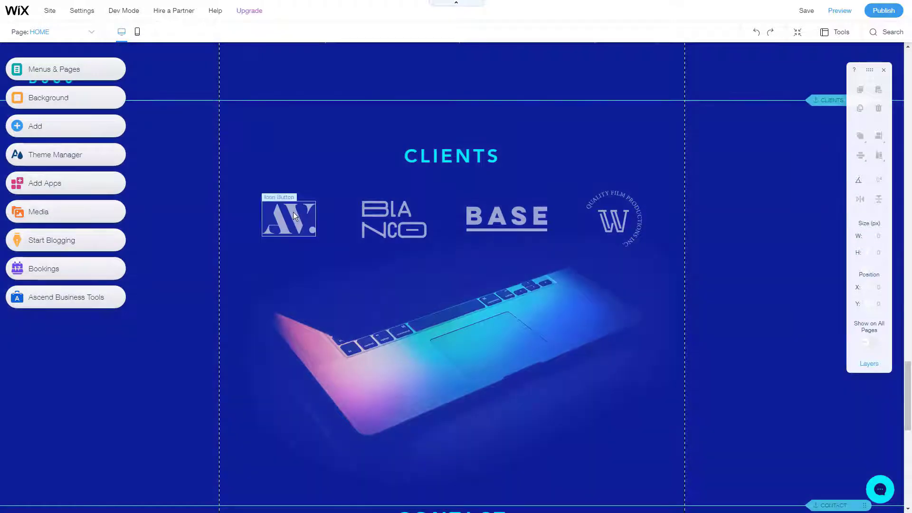
Inspect the first two logos in the Clients section and look over the contact form and footer
left_click(293, 212)
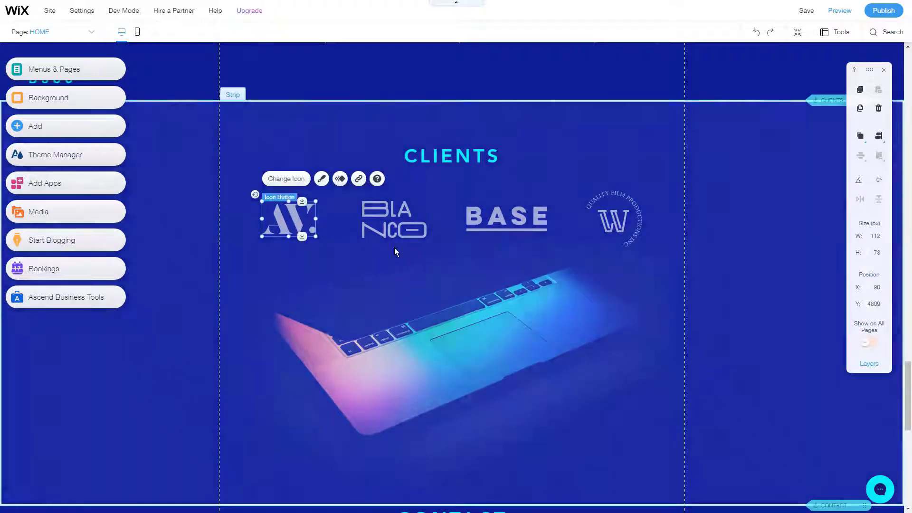
left_click(378, 211)
scroll(520, 314, "down", 6)
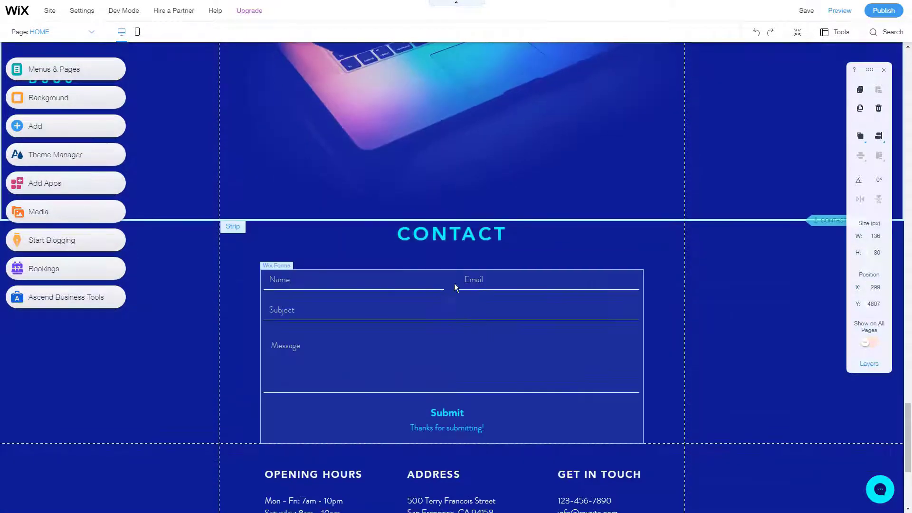
scroll(467, 408, "down", 5)
scroll(467, 407, "up", 20)
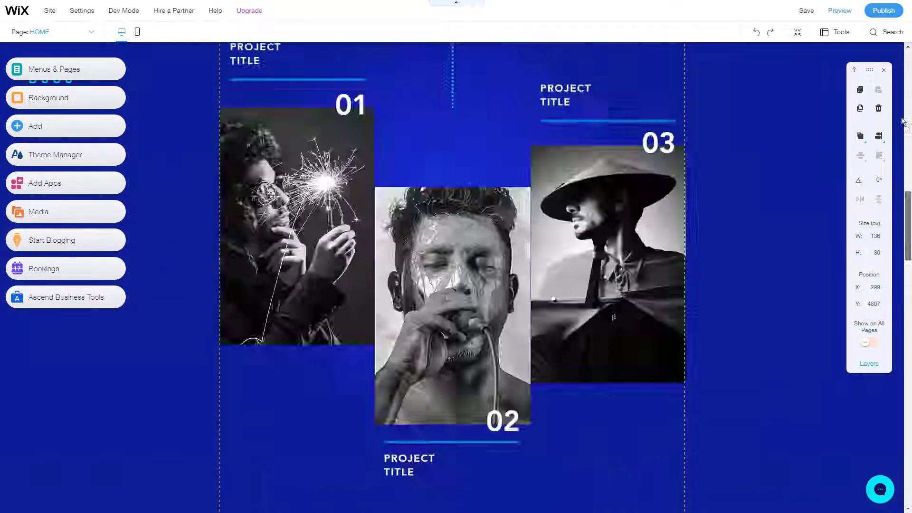
Replace the "Digital Advertising Agency" tagline in the hero section with "Online marketing agency."
left_click(445, 283)
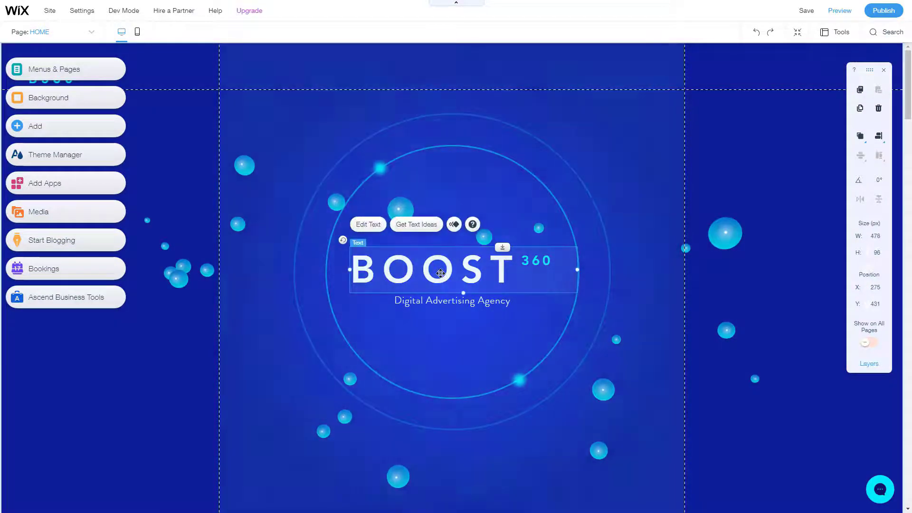
double_click(447, 302)
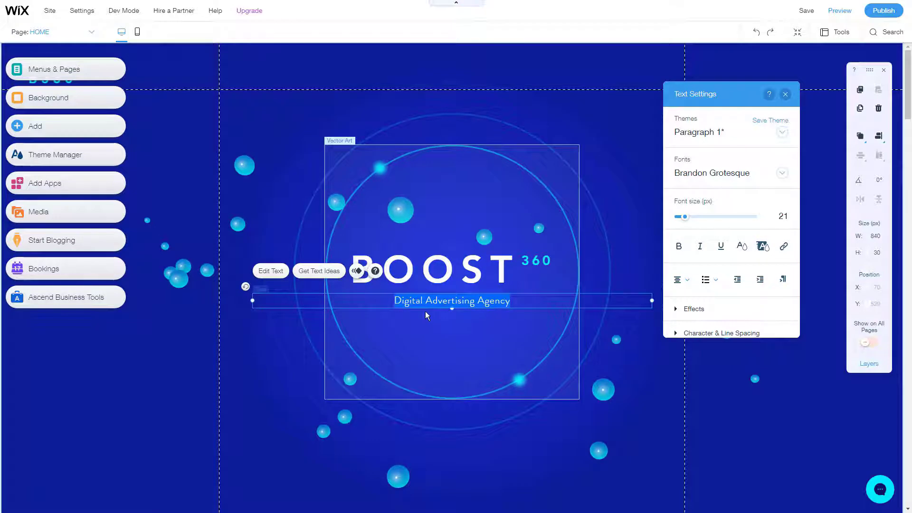
type("Online marketing ag")
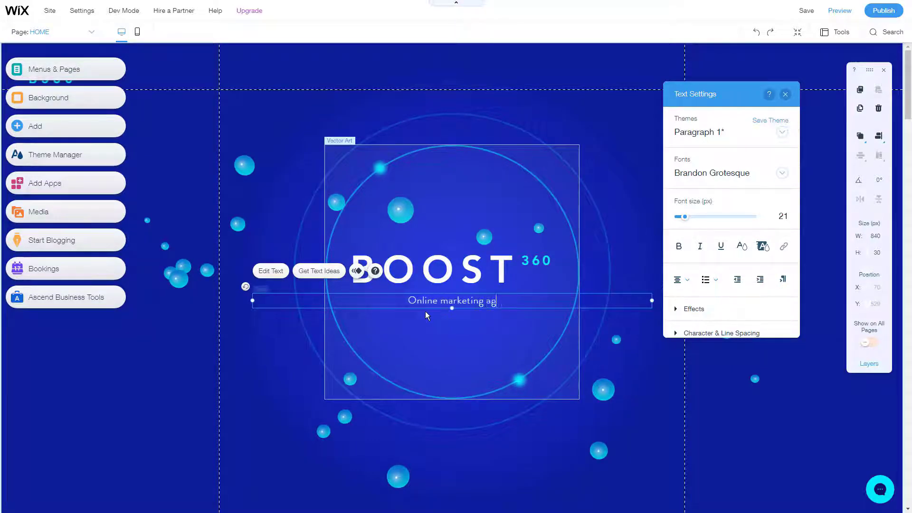
type("ency.")
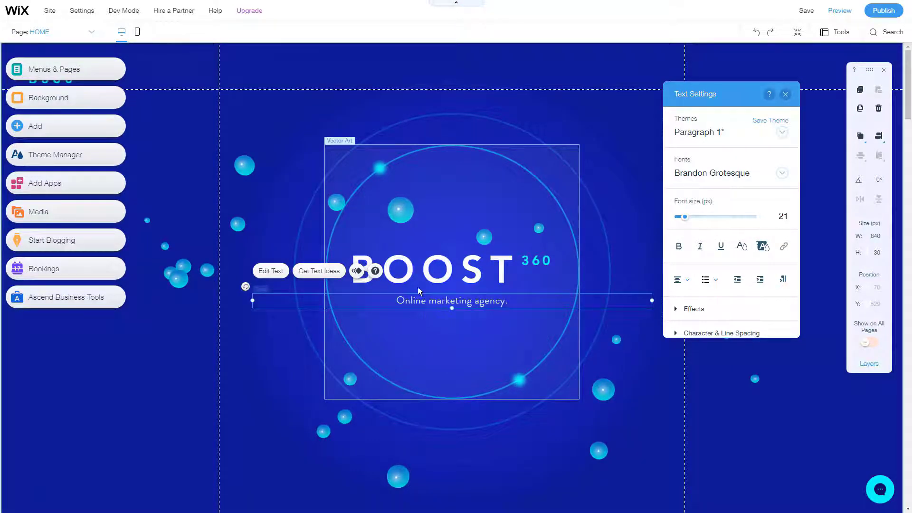
Replace the BOOST hero heading with "My company name" and reduce its font size to 27 px
left_click(451, 272)
double_click(453, 271)
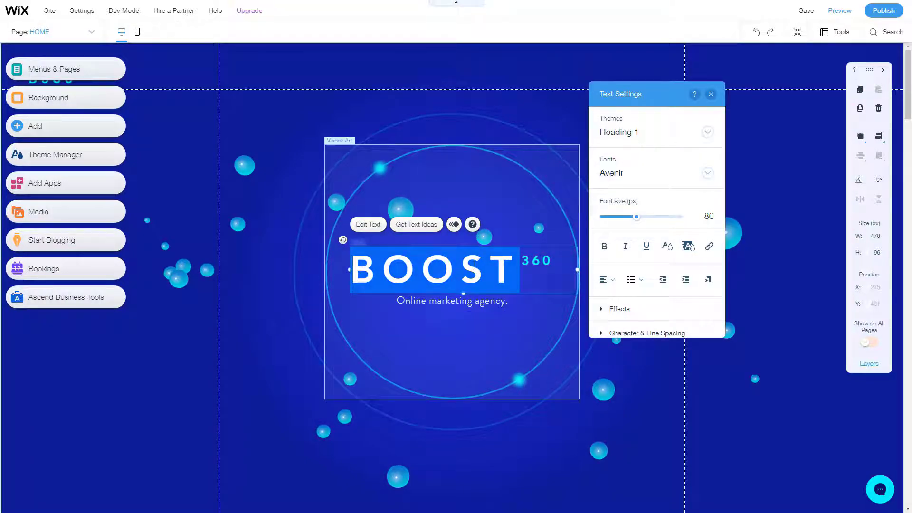
type("My company name")
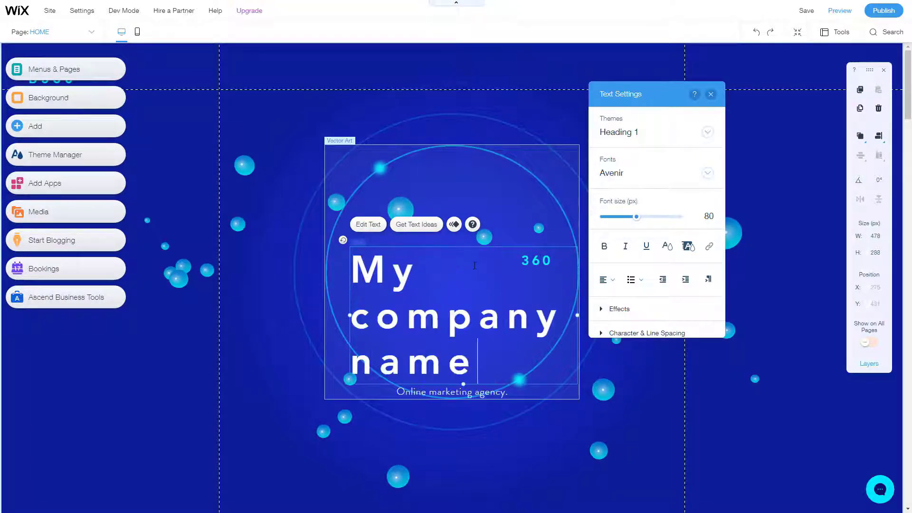
key("ctrl+a")
left_click_drag(638, 219, 614, 221)
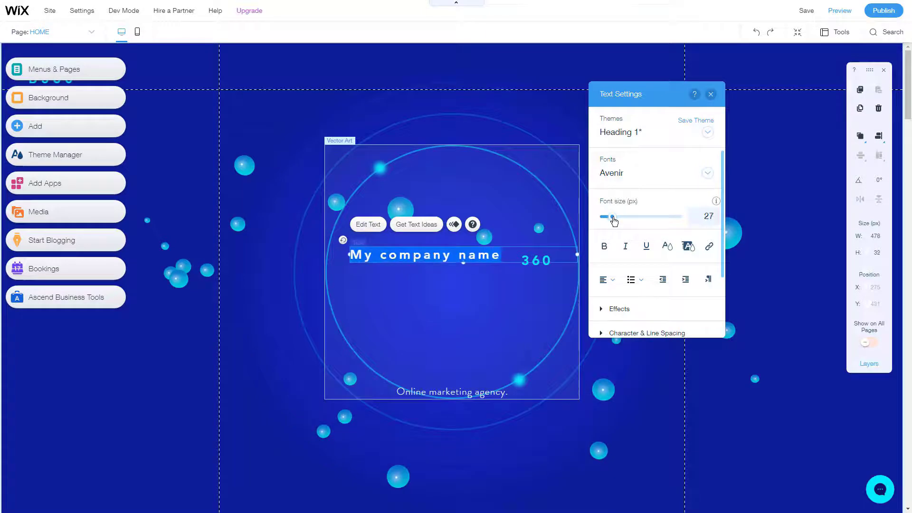
Change the hero heading to "Agency" and set its font size to 68 px
type("A")
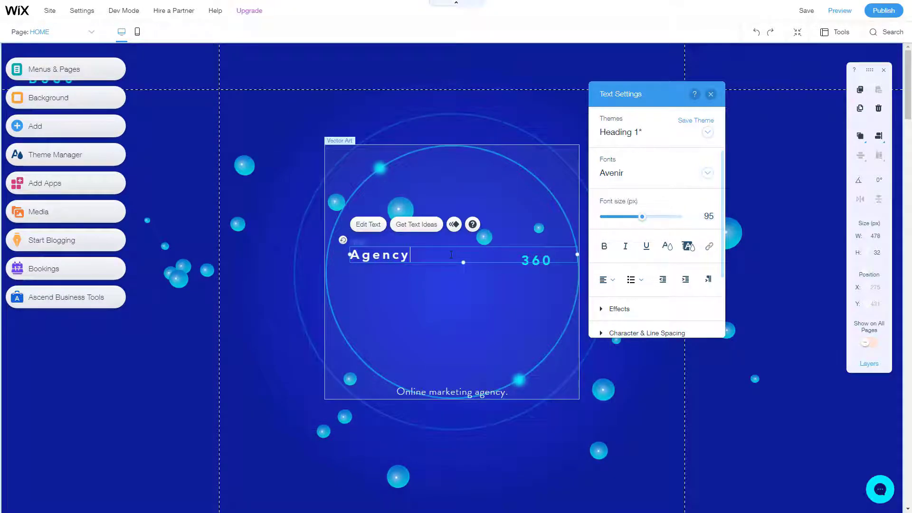
type("gency")
key("ctrl+a")
left_click_drag(645, 212, 632, 220)
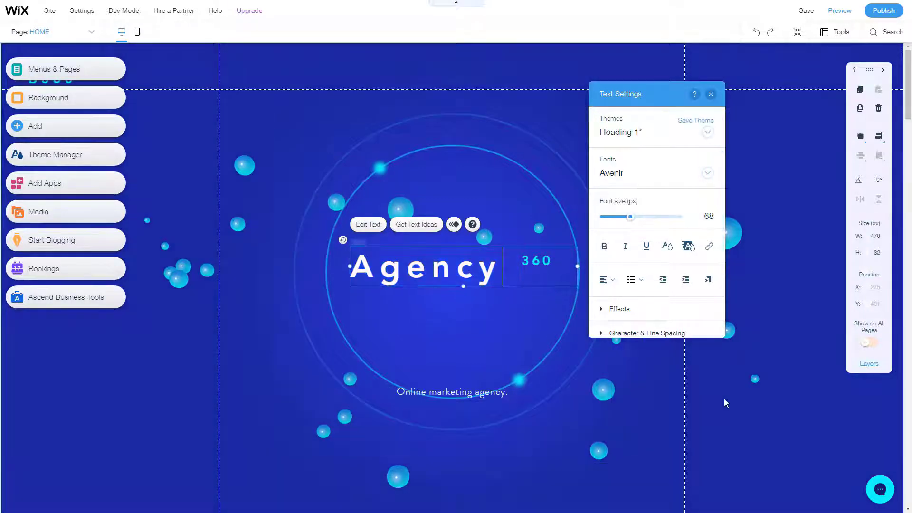
left_click(671, 243)
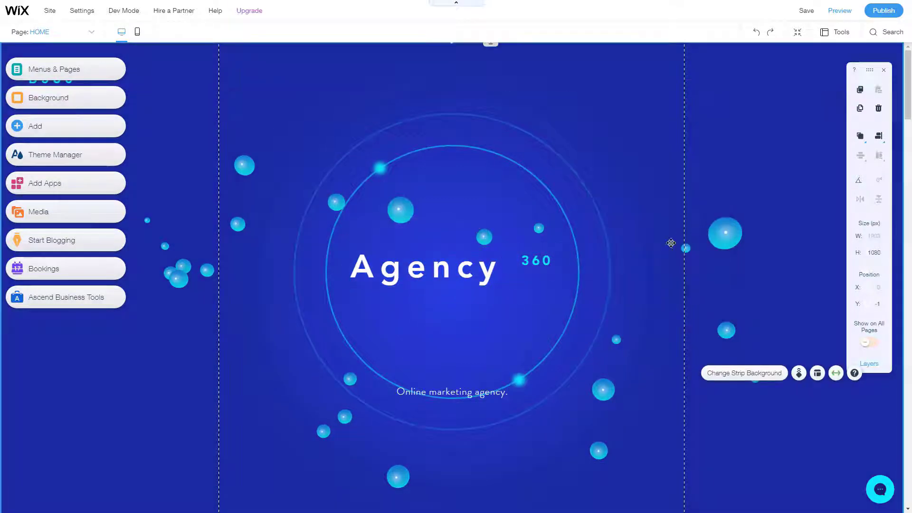
Reposition the Agency hero heading slightly higher and move the 360 text directly beside it
left_click_drag(466, 263, 471, 254)
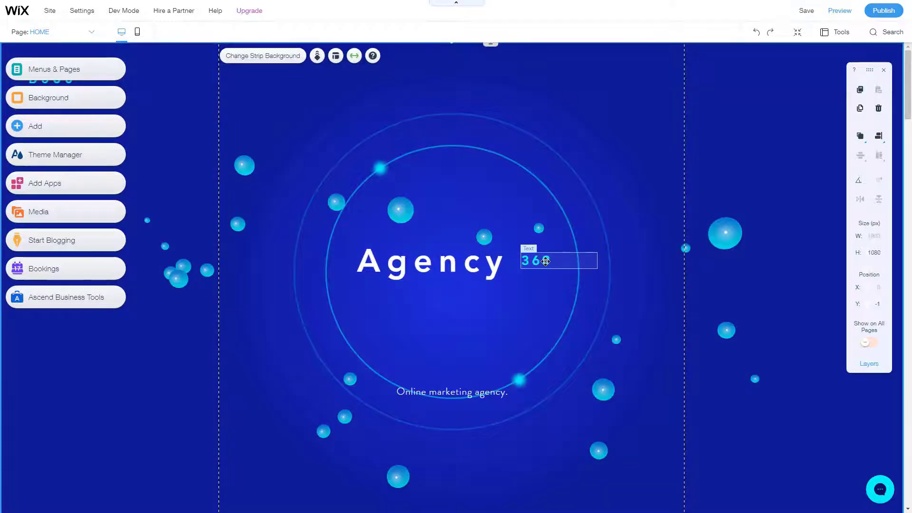
left_click_drag(546, 261, 533, 267)
left_click(682, 362)
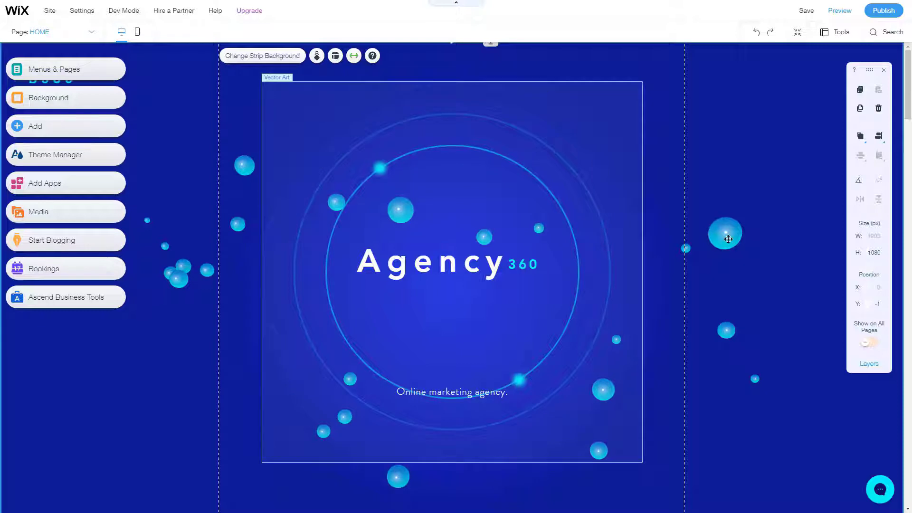
left_click(728, 239)
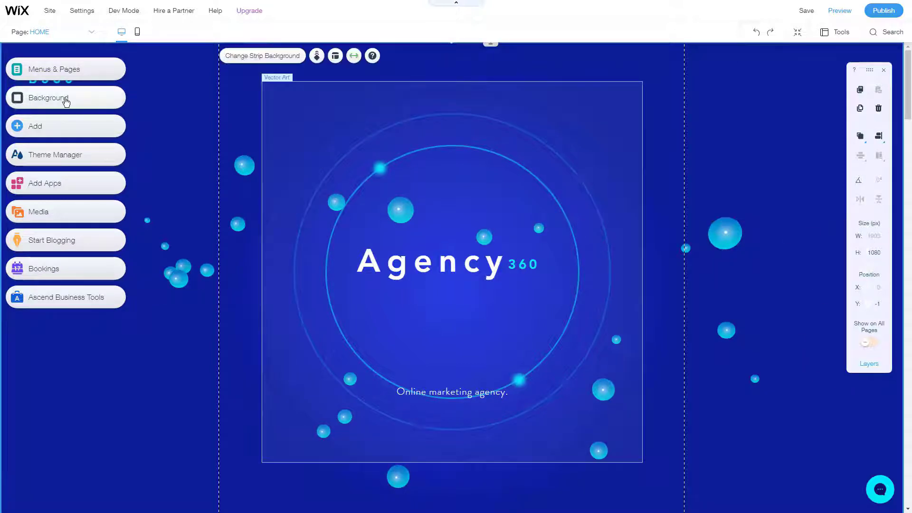
Try the Wooden Hut image and the blue milk-glasses image as the home page background
left_click(66, 100)
left_click(121, 226)
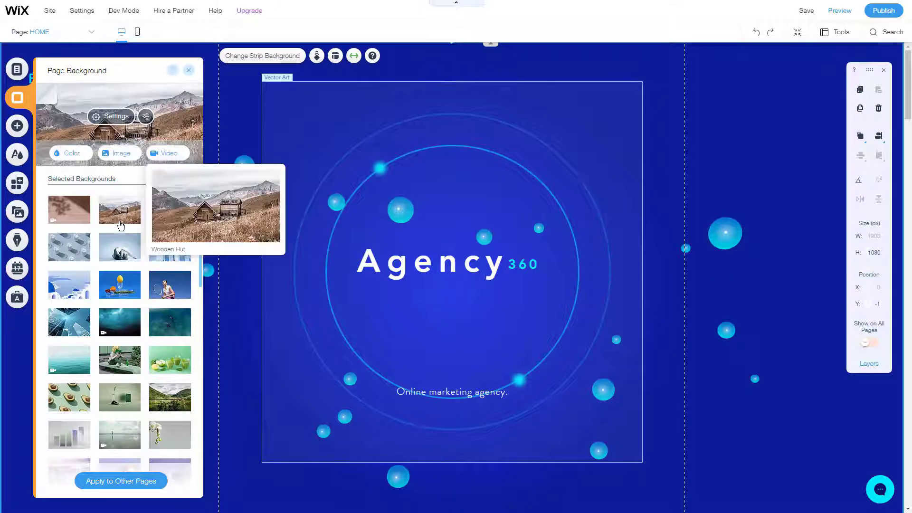
mouse_move(177, 217)
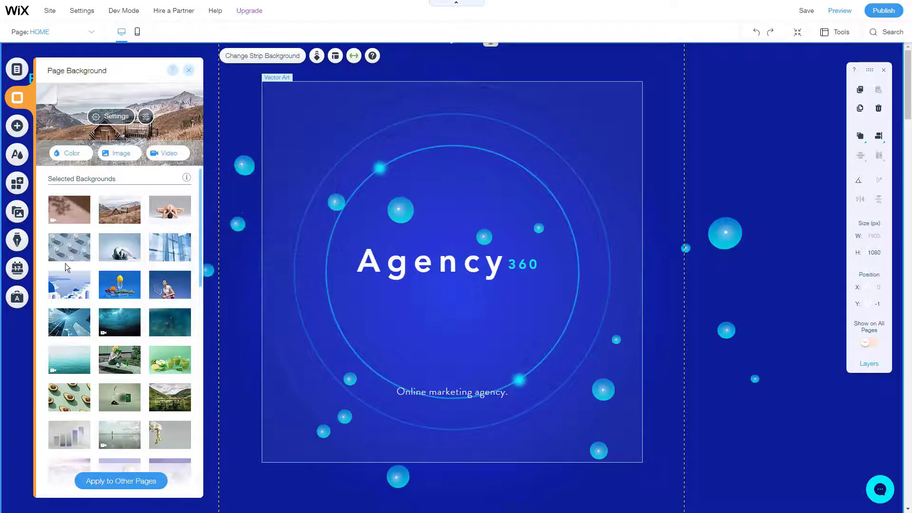
left_click(70, 245)
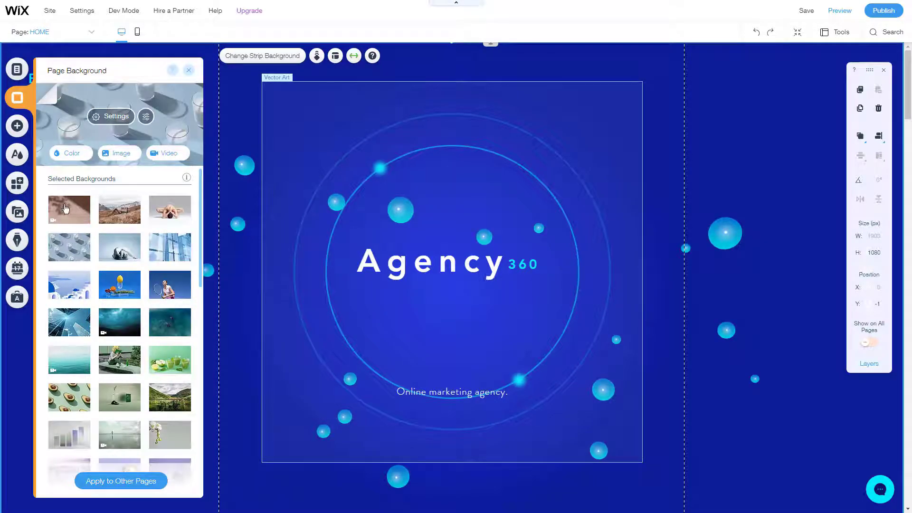
left_click(749, 110)
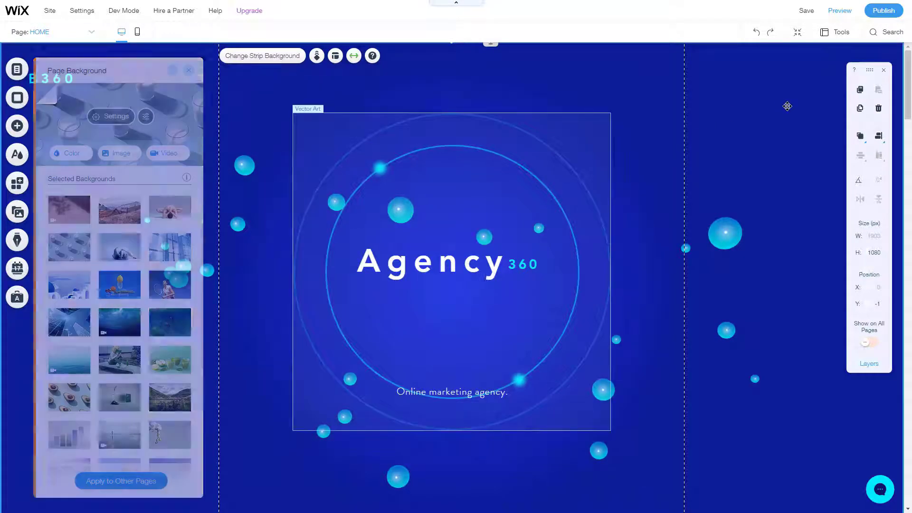
left_click(816, 194)
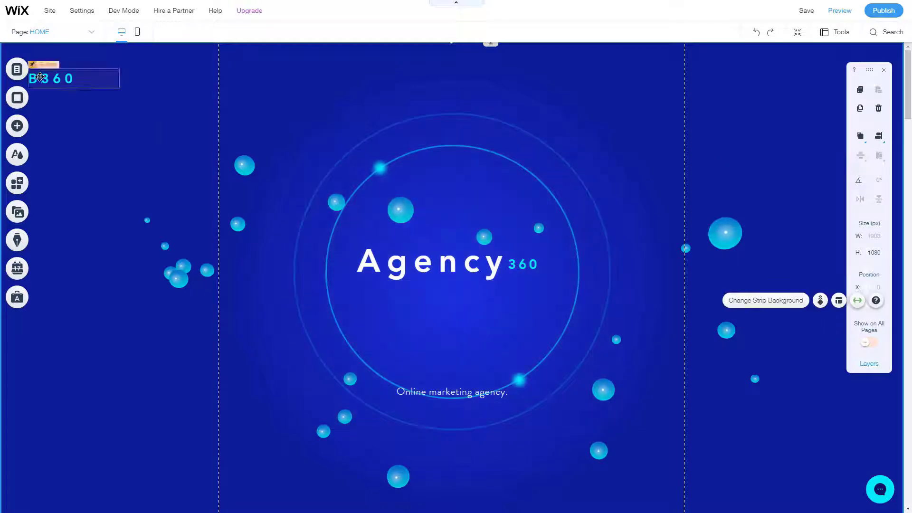
Check which other pages the background can be applied to, and look over the available backgrounds and the home page
left_click(17, 106)
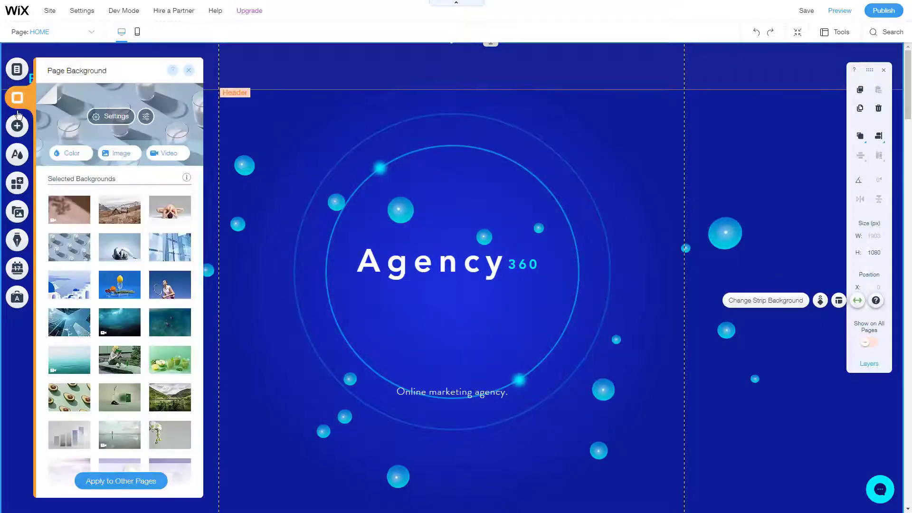
left_click(137, 481)
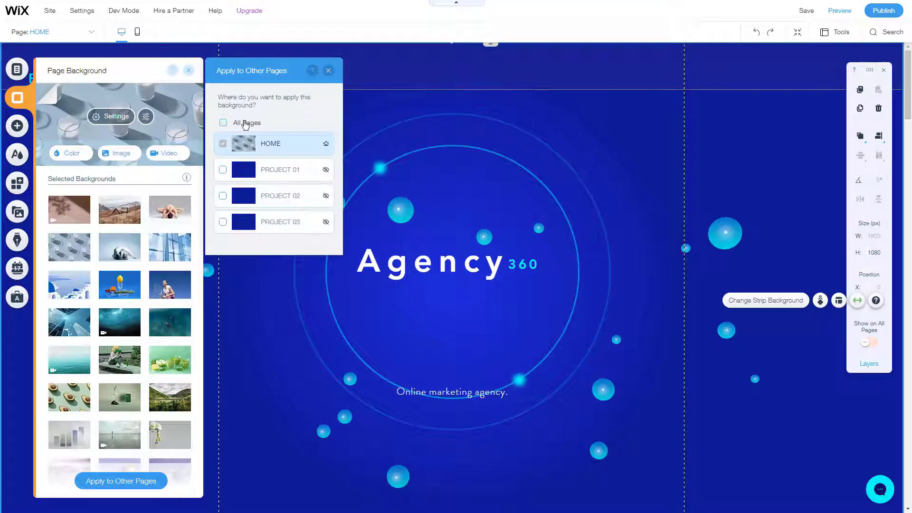
left_click(328, 71)
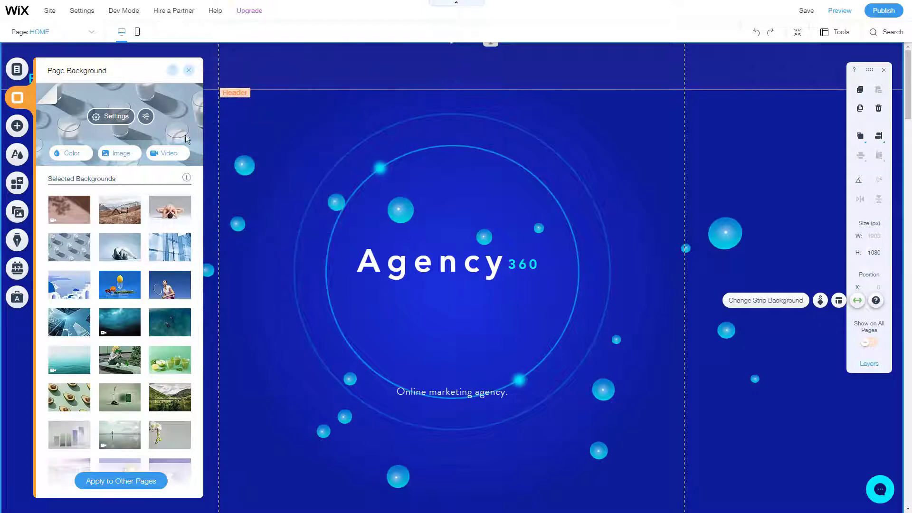
scroll(163, 347, "down", 5)
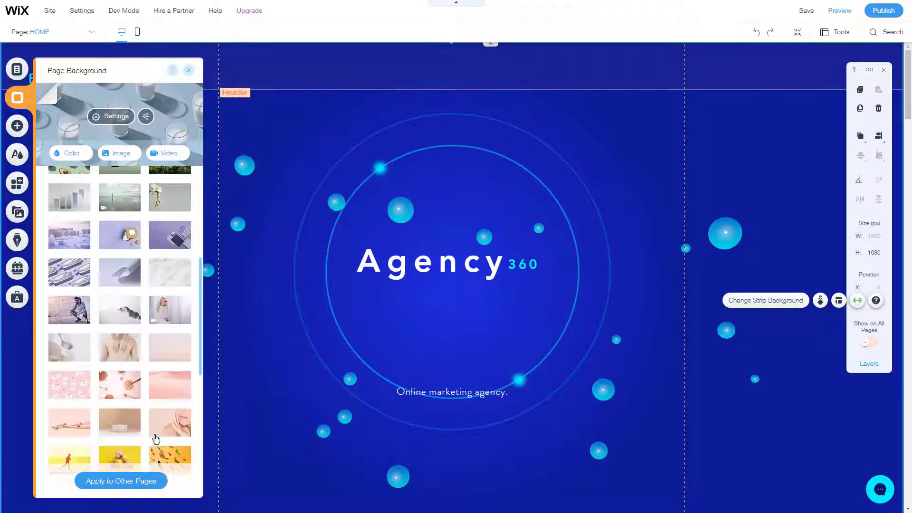
left_click(191, 71)
scroll(808, 325, "down", 10)
scroll(806, 319, "up", 10)
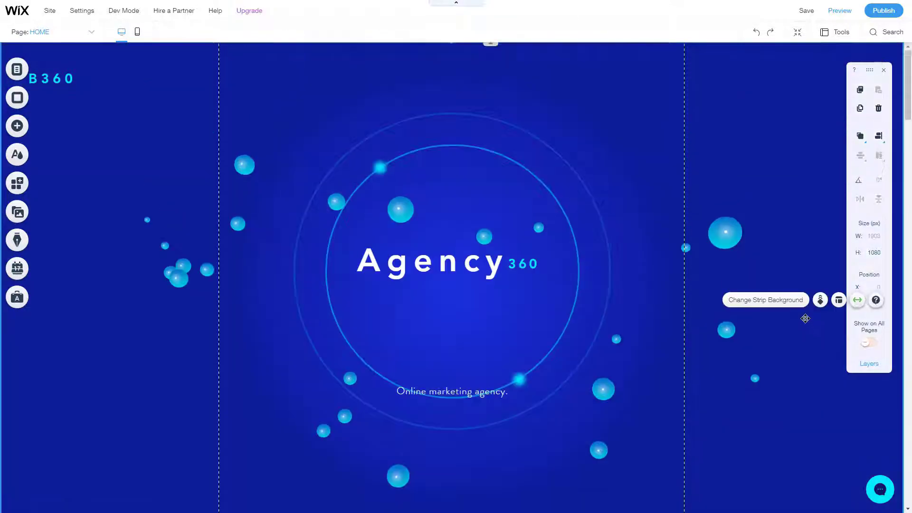
left_click(156, 76)
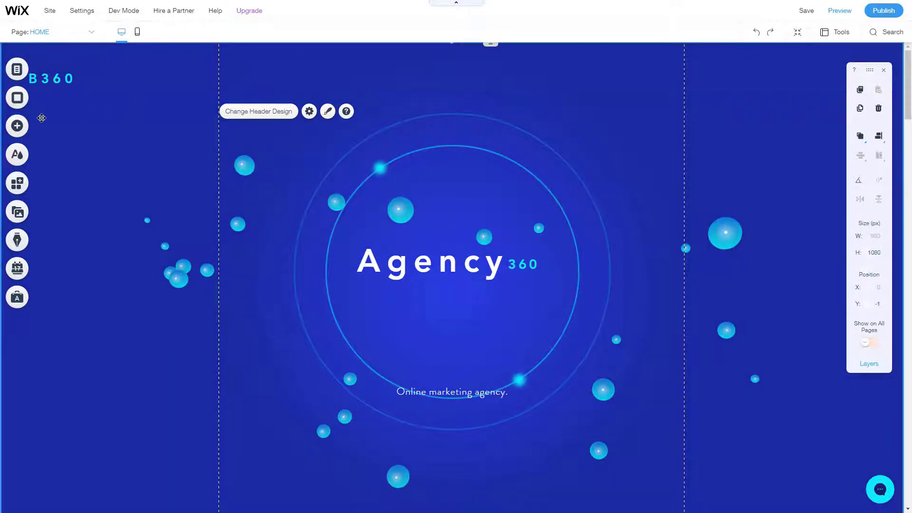
Try the teal sea video as the home page background and browse the remaining backgrounds and the image chooser
left_click(17, 98)
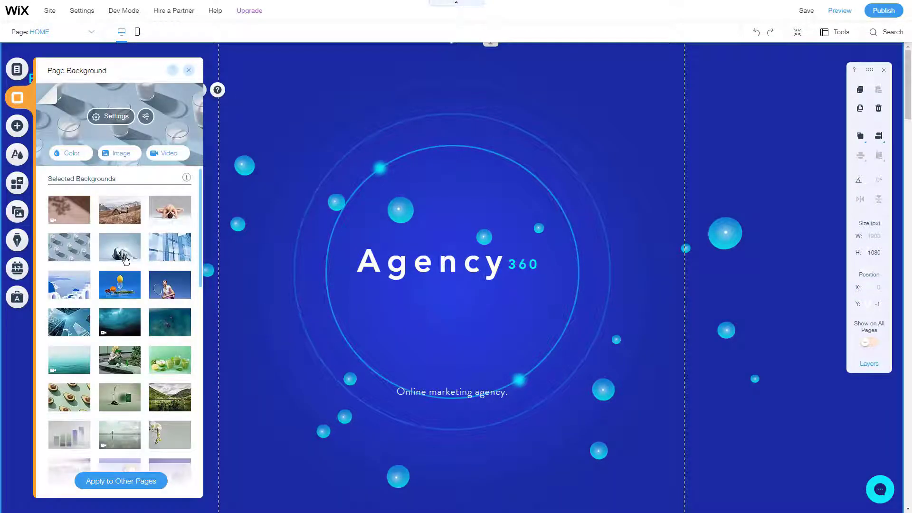
left_click(69, 363)
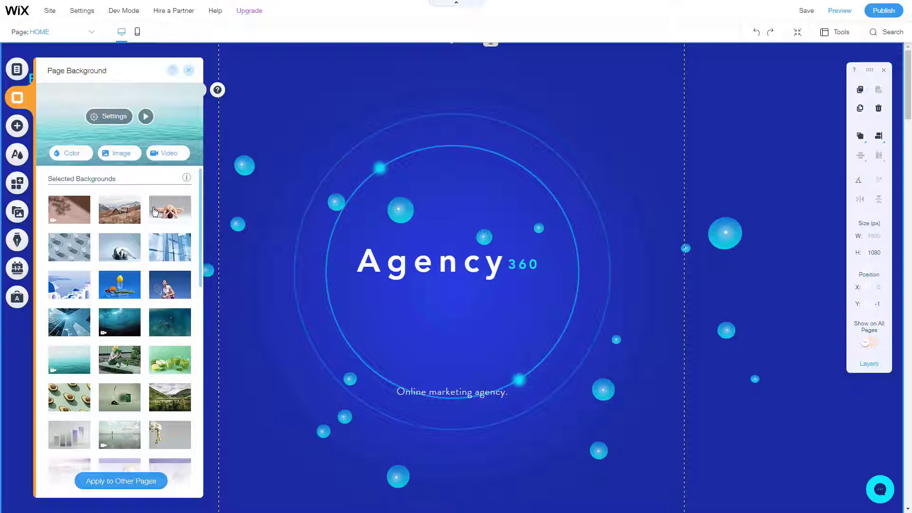
scroll(187, 326, "down", 4)
scroll(193, 383, "down", 5)
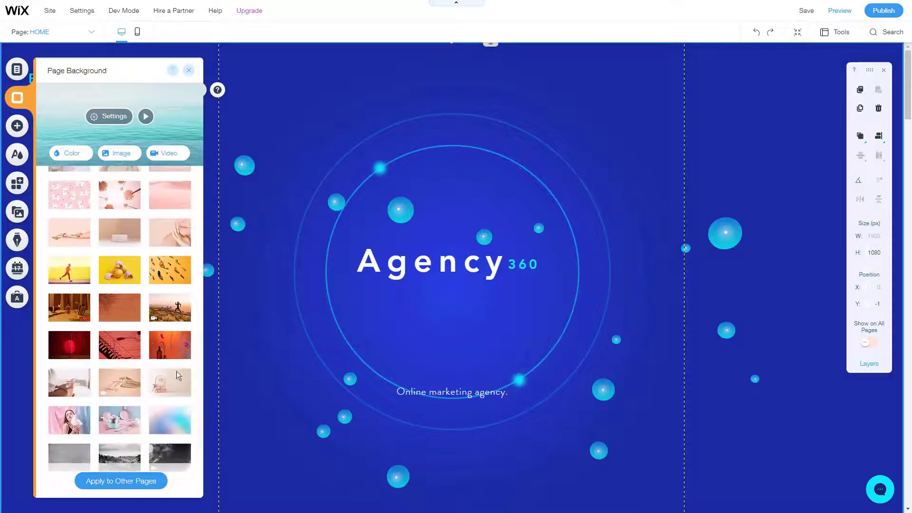
left_click(169, 344)
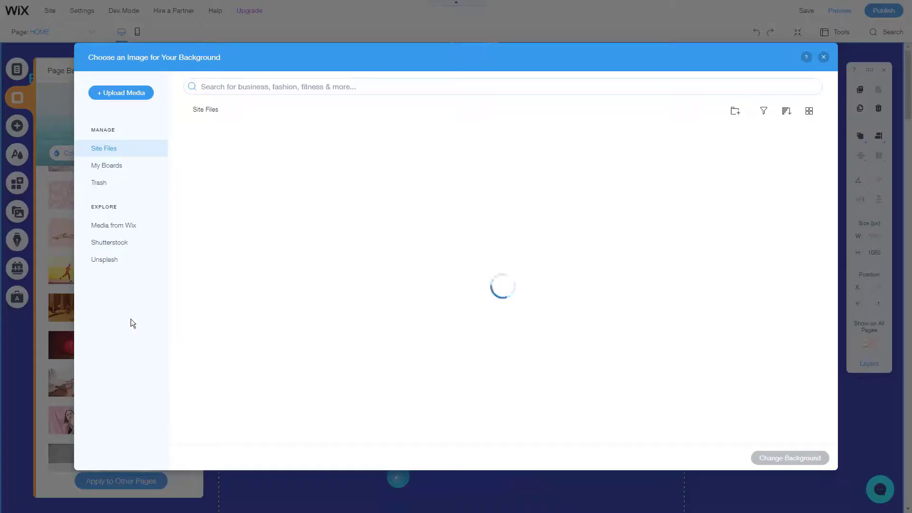
left_click(824, 59)
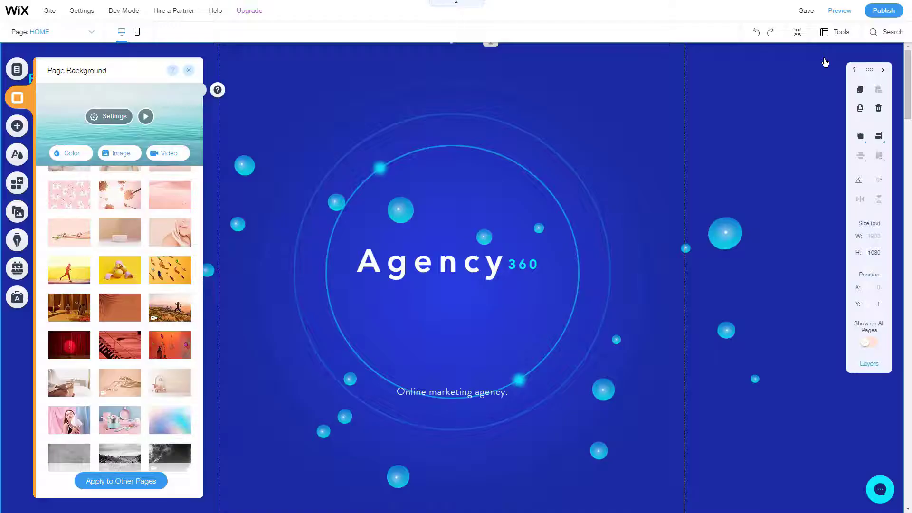
scroll(152, 257, "up", 9)
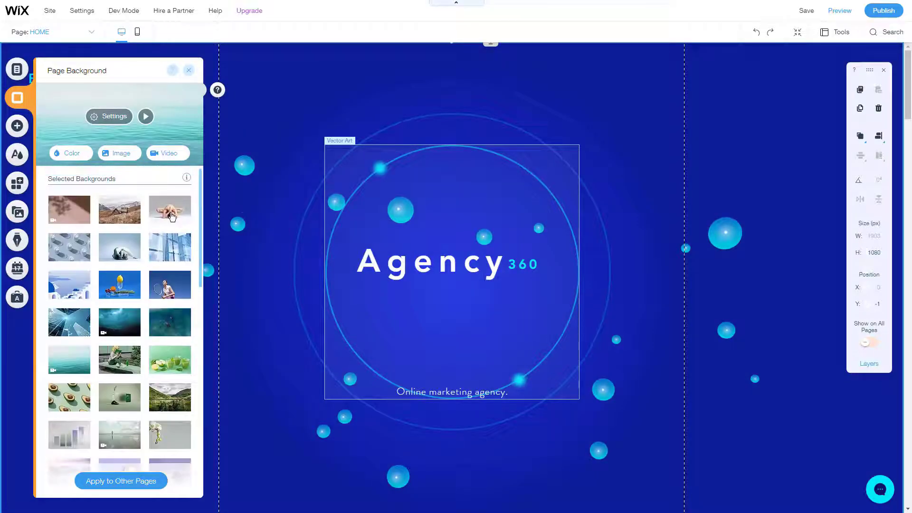
Preview the Glass Buildings background and set the home page background to the teal sea video
right_click(172, 217)
left_click(172, 216)
left_click(172, 216)
left_click(184, 264)
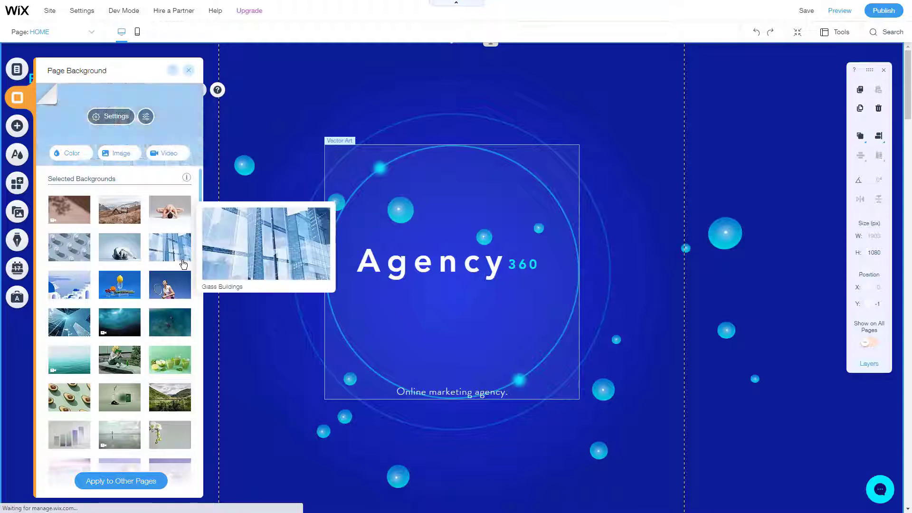
left_click(82, 367)
Apply the sea background to the PROJECT 01, PROJECT 02 and PROJECT 03 pages and close the background settings
left_click(119, 485)
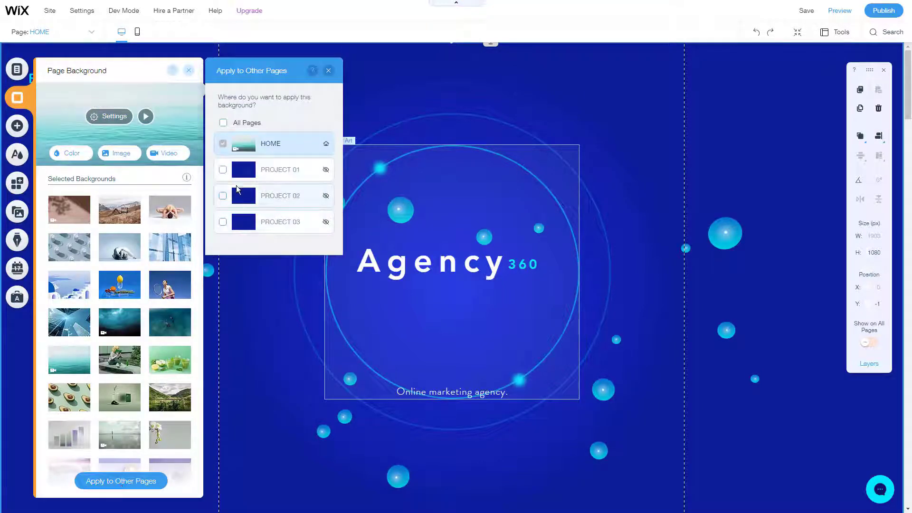
left_click(222, 170)
left_click(223, 196)
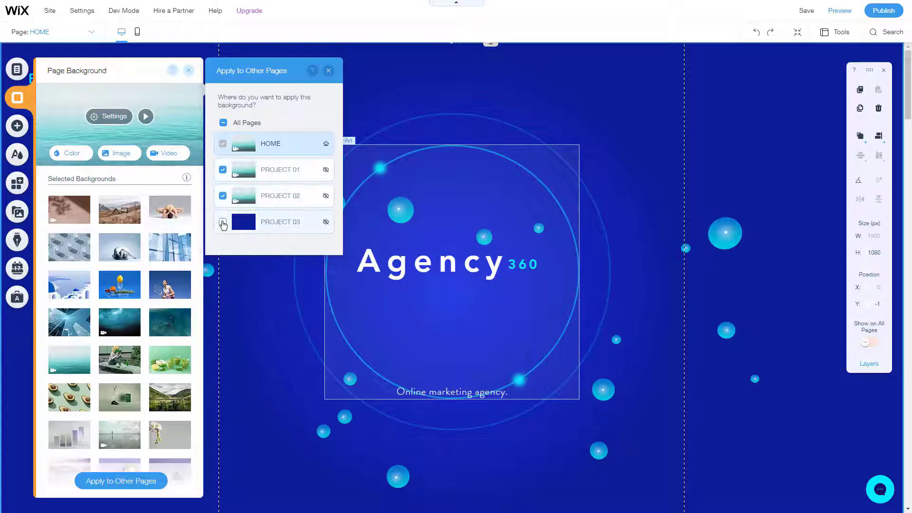
left_click(223, 223)
left_click(326, 172)
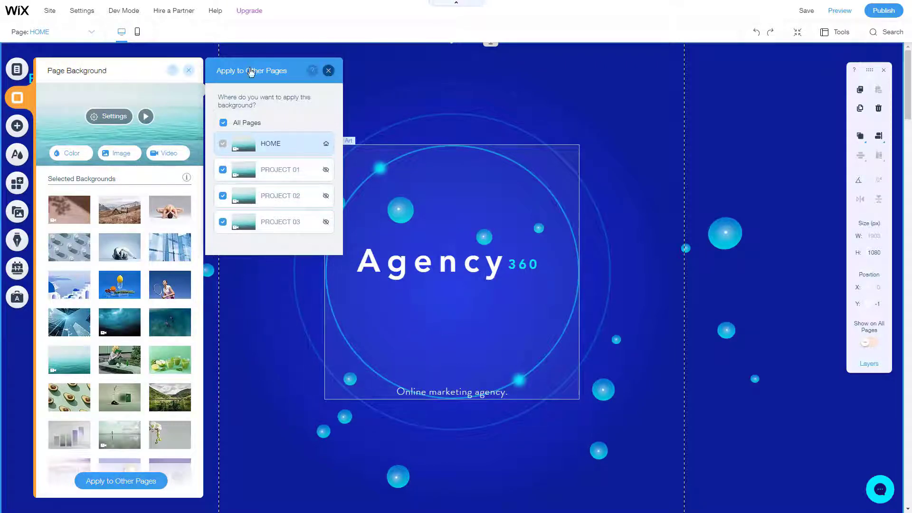
left_click(189, 70)
left_click(189, 70)
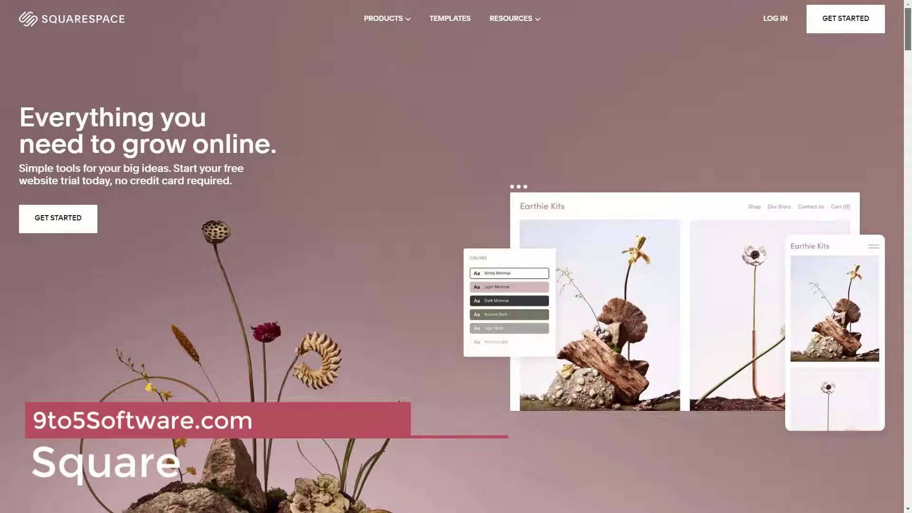
Switch to the Squarespace website and look through its home page from the template overview down to the footer links
scroll(909, 73, "down", 8)
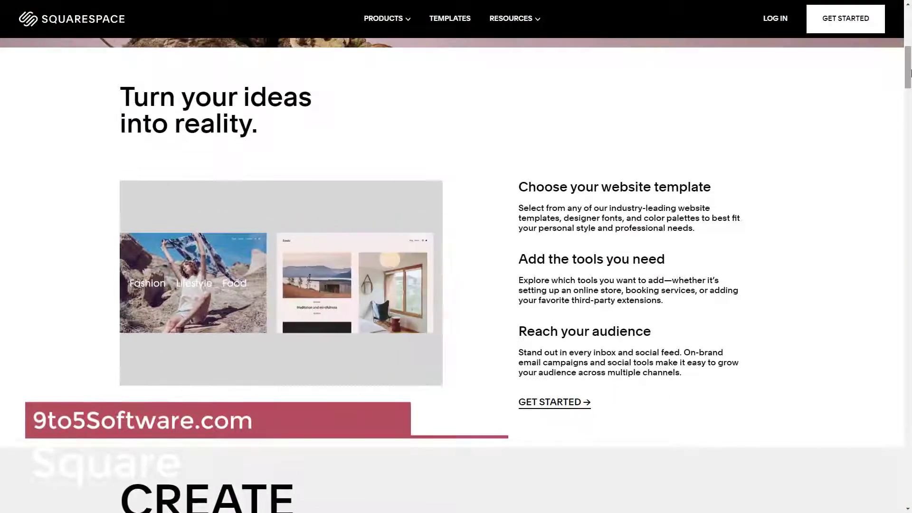
left_click_drag(910, 72, 910, 109)
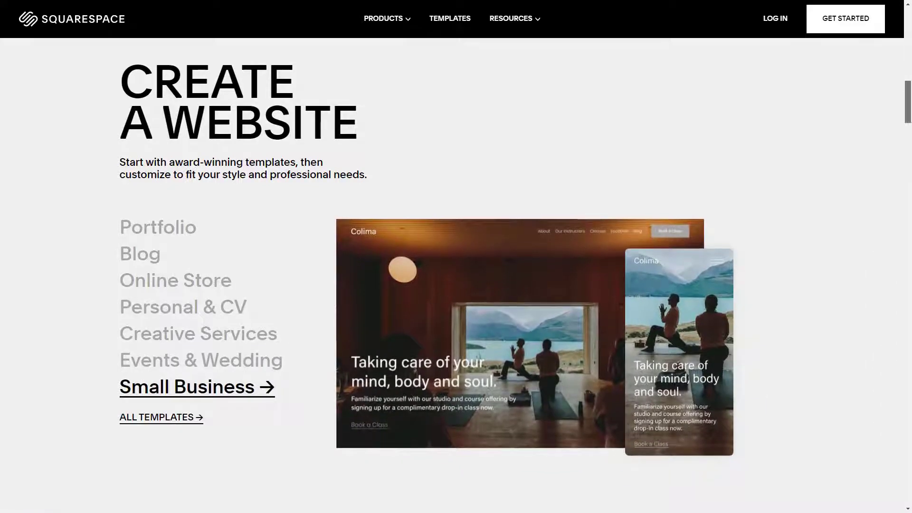
left_click_drag(909, 92, 908, 191)
left_click_drag(909, 215, 910, 455)
scroll(774, 366, "down", 4)
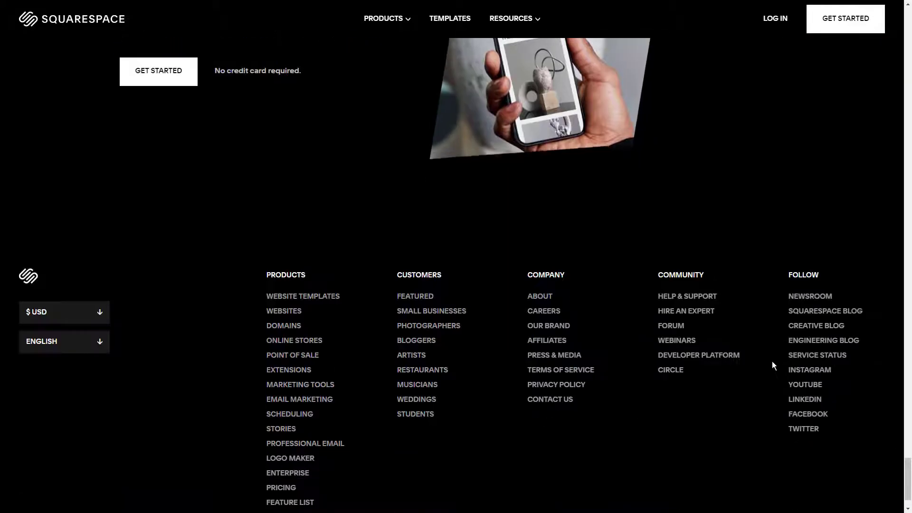
scroll(784, 157, "up", 7)
Start the Squarespace site setup, choose Personal & CV as the site topic and continue to the goals question
left_click(834, 22)
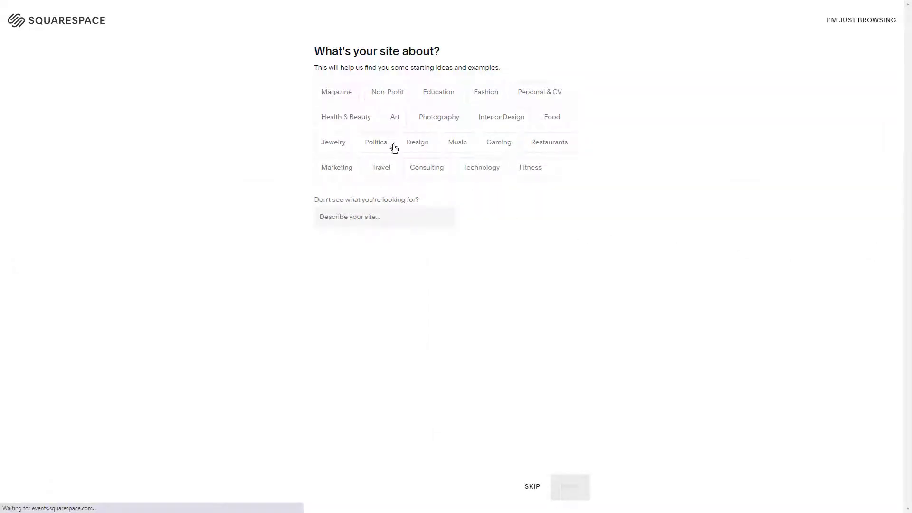
left_click(422, 172)
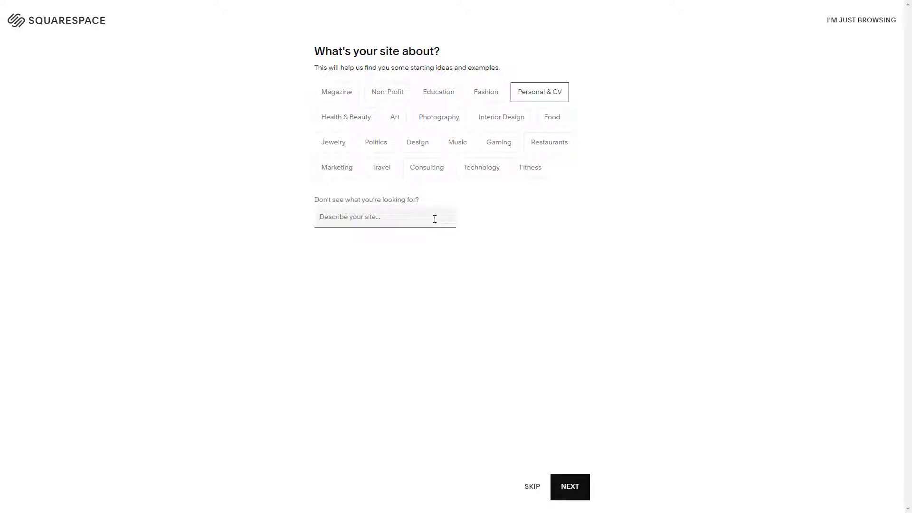
left_click(572, 490)
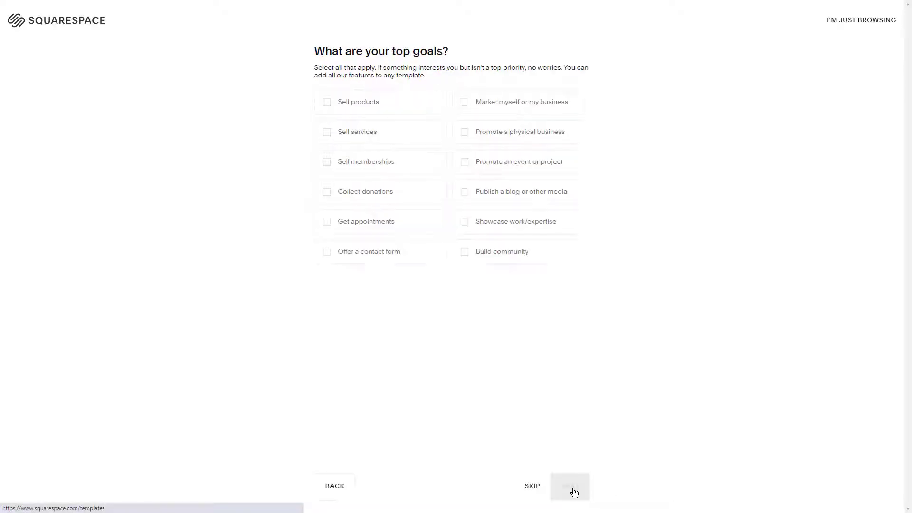
Select the goals Sell products, Sell services, Sell memberships, Collect donations, Get appointments and Offer a contact form
left_click(373, 111)
left_click(374, 131)
left_click(379, 161)
left_click(387, 192)
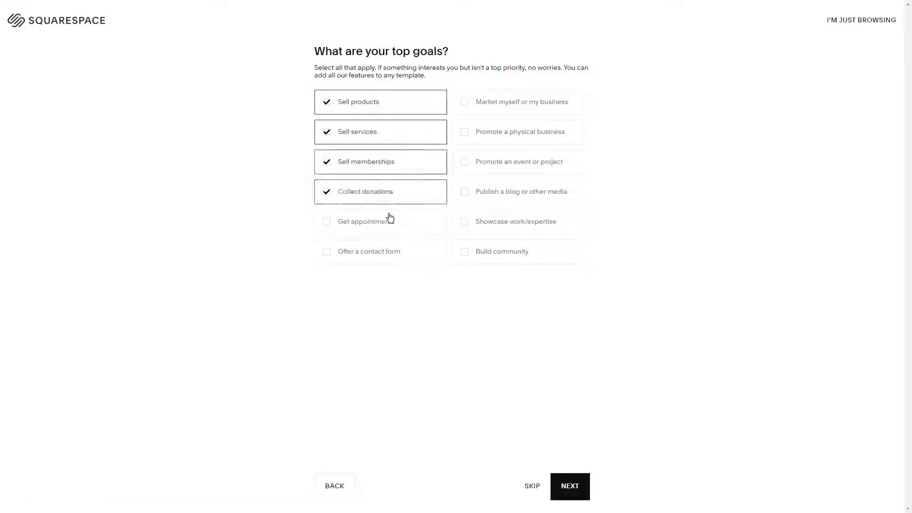
left_click(387, 222)
left_click(392, 251)
Narrow the goals to Sell products, Sell services and Offer a contact form, and add Market myself or my business
left_click(391, 243)
left_click_drag(391, 236, 384, 236)
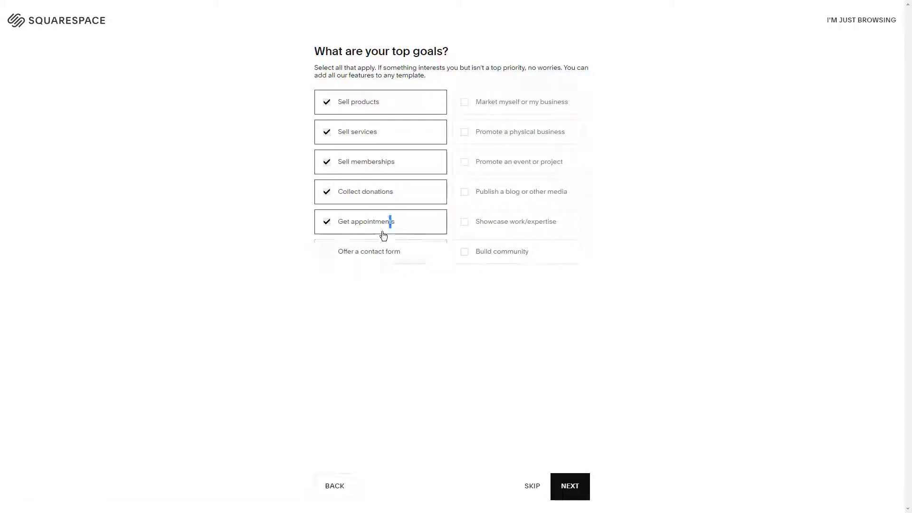
left_click(378, 228)
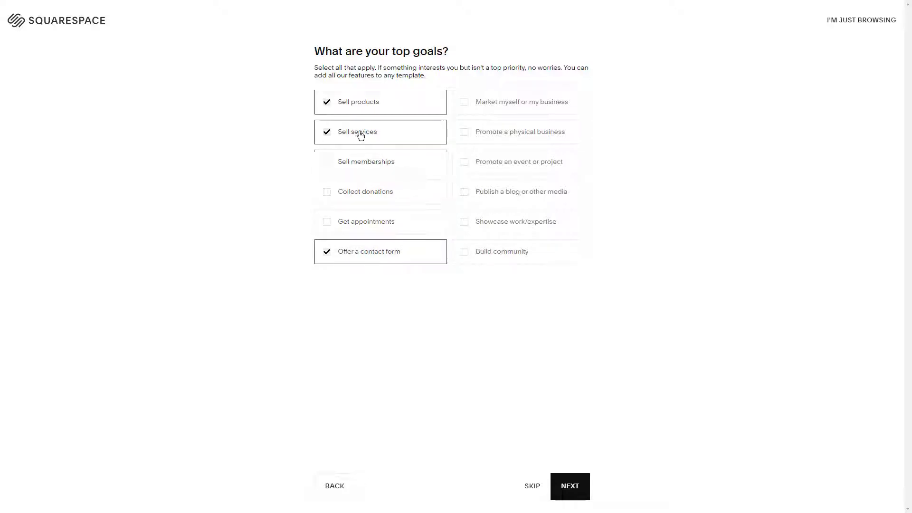
left_click(497, 100)
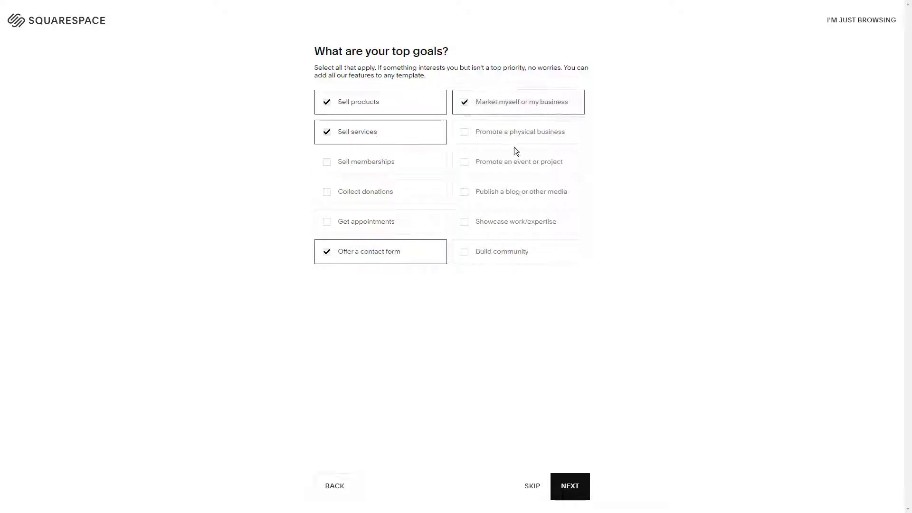
Add the goals Promote a physical business and Publish a blog or other media, and continue to the recommended templates
left_click(540, 137)
left_click(516, 195)
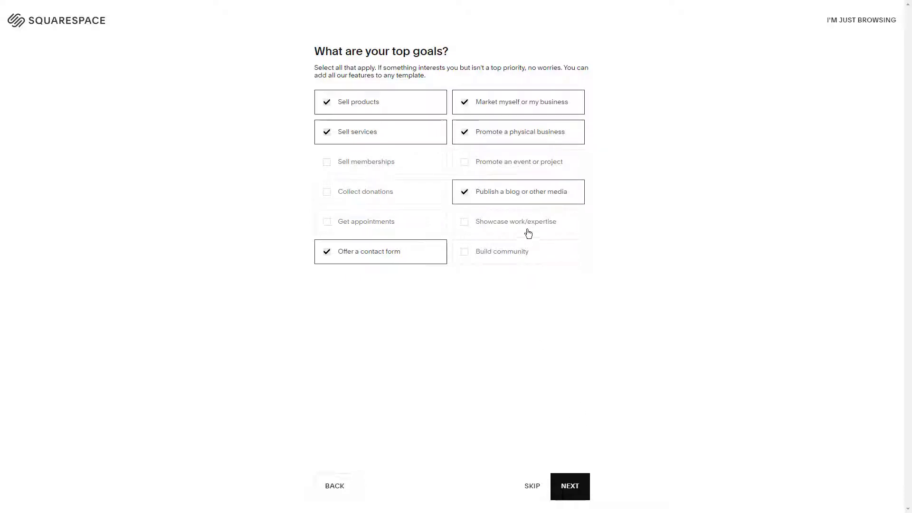
left_click(569, 486)
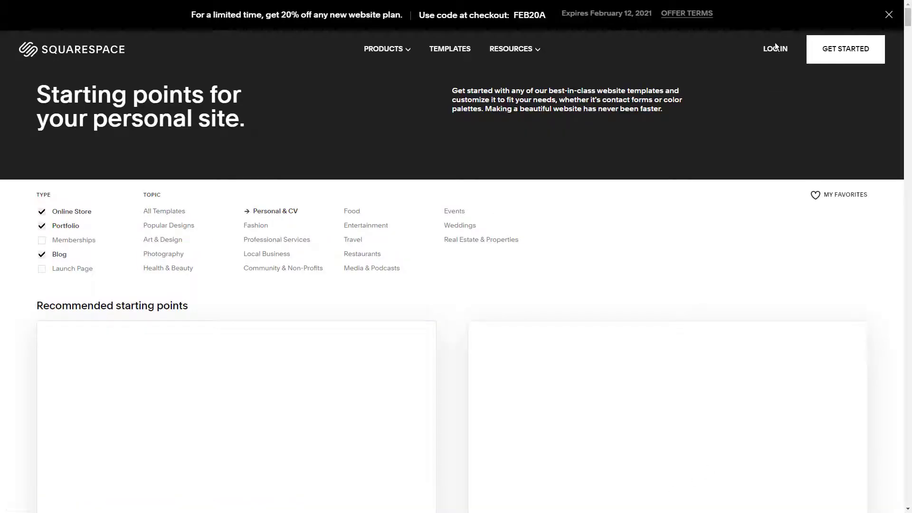
Dismiss the promotional banner and clear the Online Store, Portfolio and Blog template type filters
left_click(888, 15)
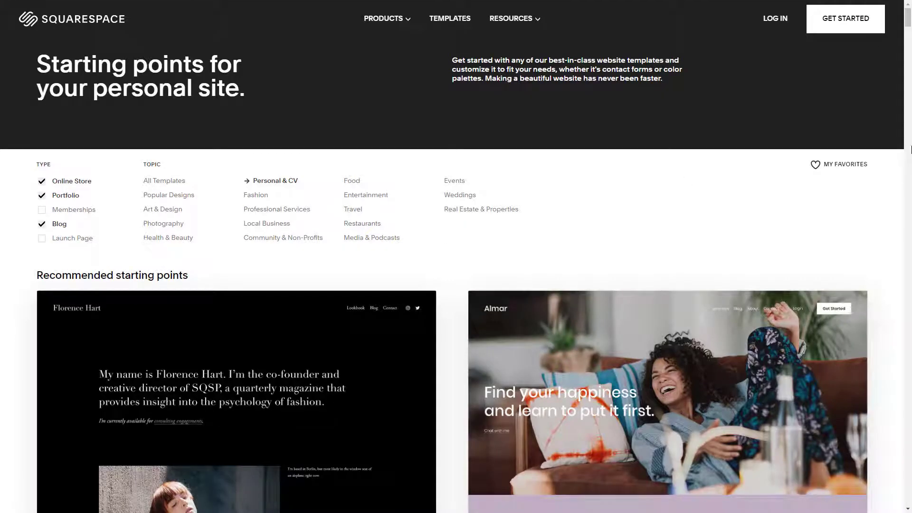
left_click(53, 224)
left_click(45, 196)
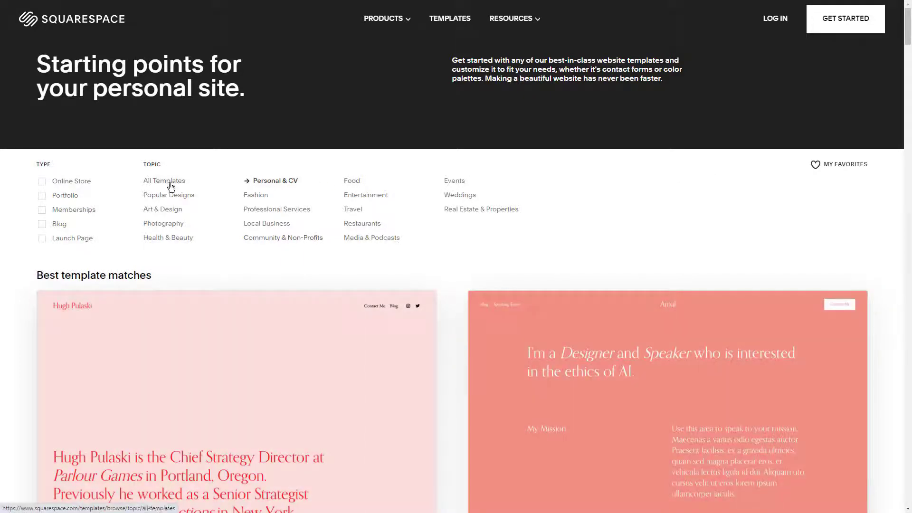
Browse the Personal & CV templates with the expanded filter options hidden, and open the preview of the Tepito template
scroll(384, 315, "down", 2)
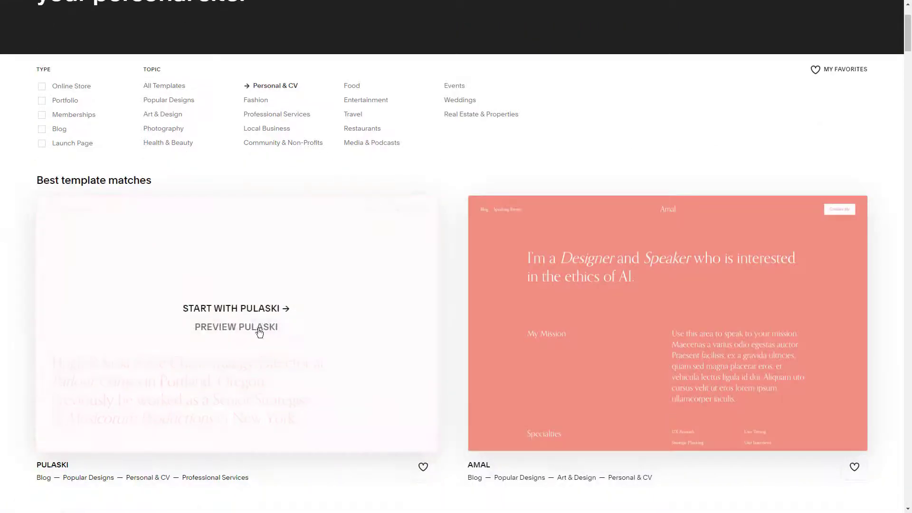
scroll(499, 269, "down", 6)
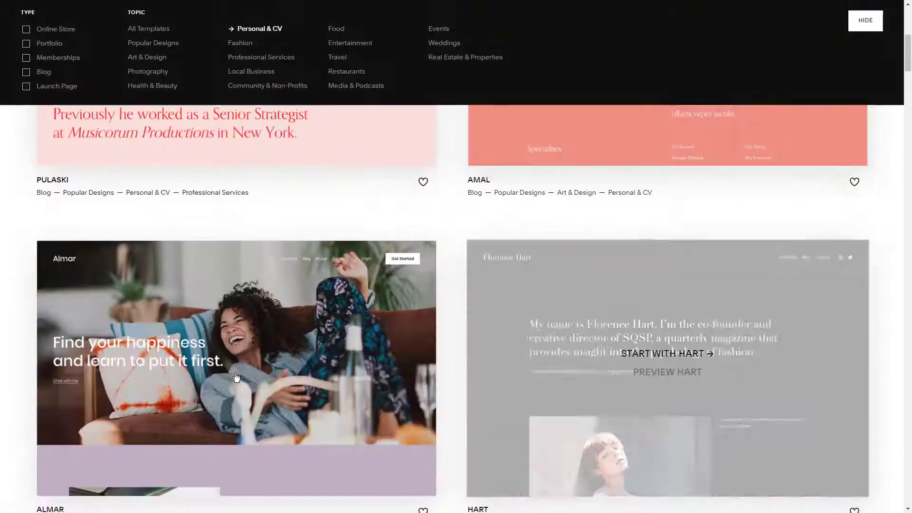
scroll(505, 381, "down", 3)
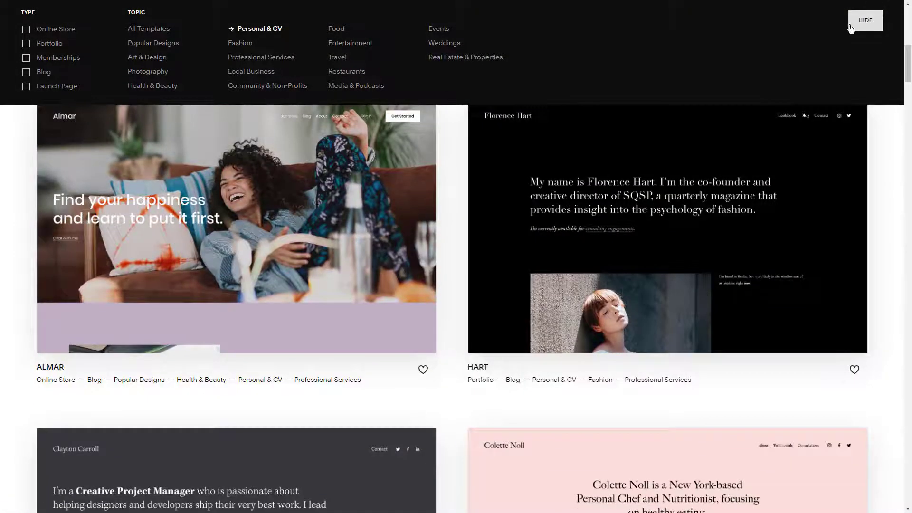
left_click(865, 20)
scroll(808, 226, "down", 5)
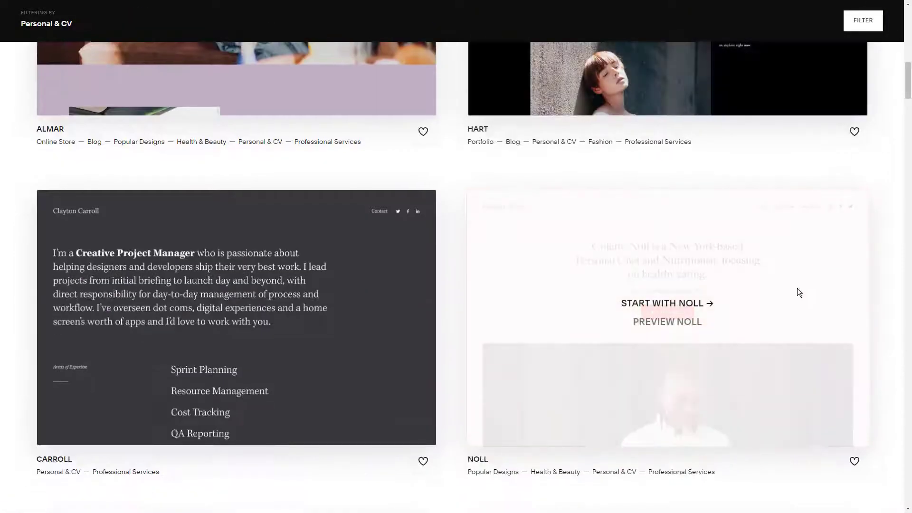
scroll(793, 289, "down", 9)
scroll(591, 240, "down", 3)
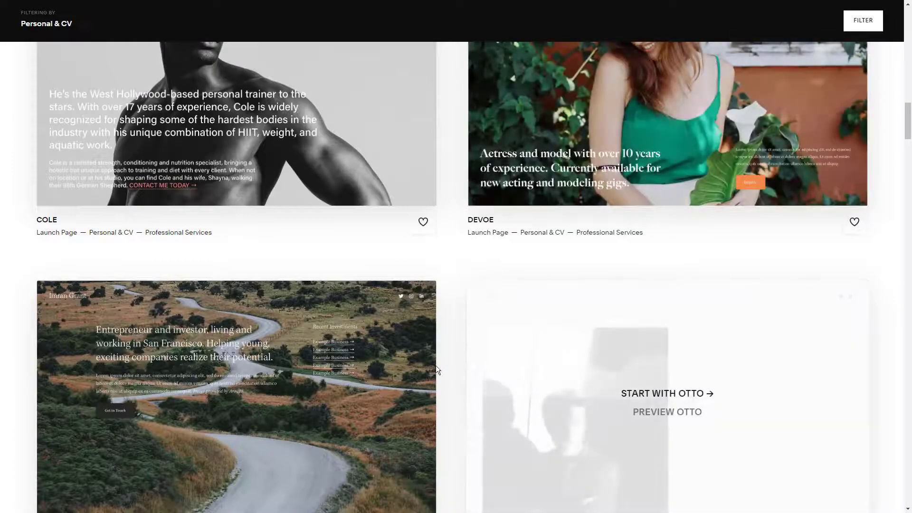
scroll(588, 298, "down", 3)
scroll(648, 278, "down", 5)
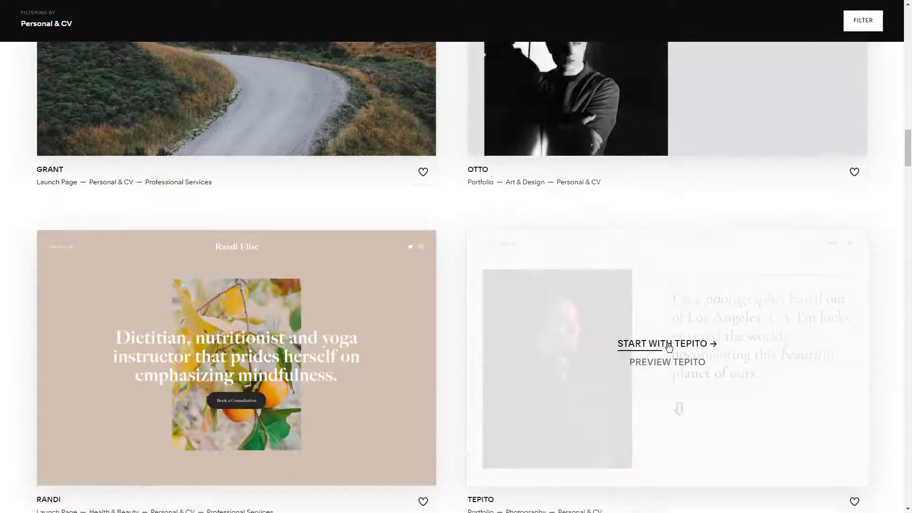
scroll(638, 311, "down", 1)
left_click(654, 316)
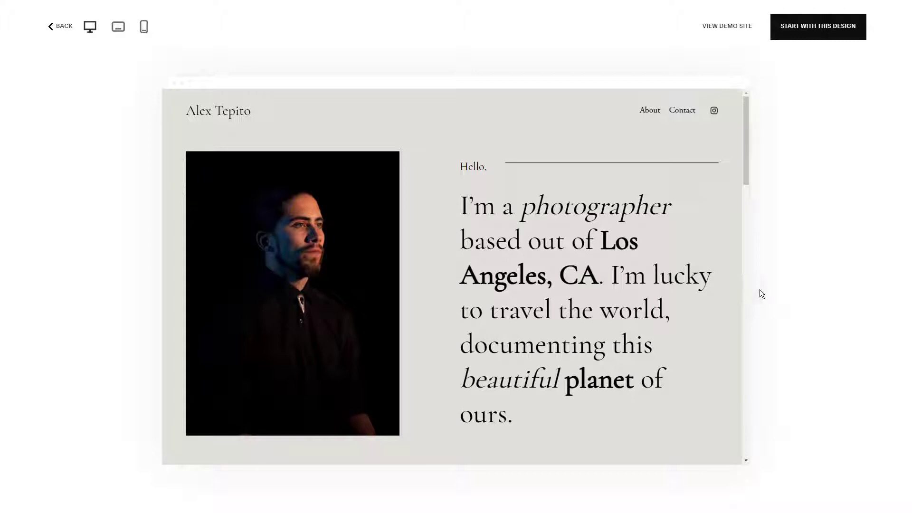
Look through the Tepito template's desktop preview from the introduction down to the footer and return to its start
scroll(654, 356, "down", 10)
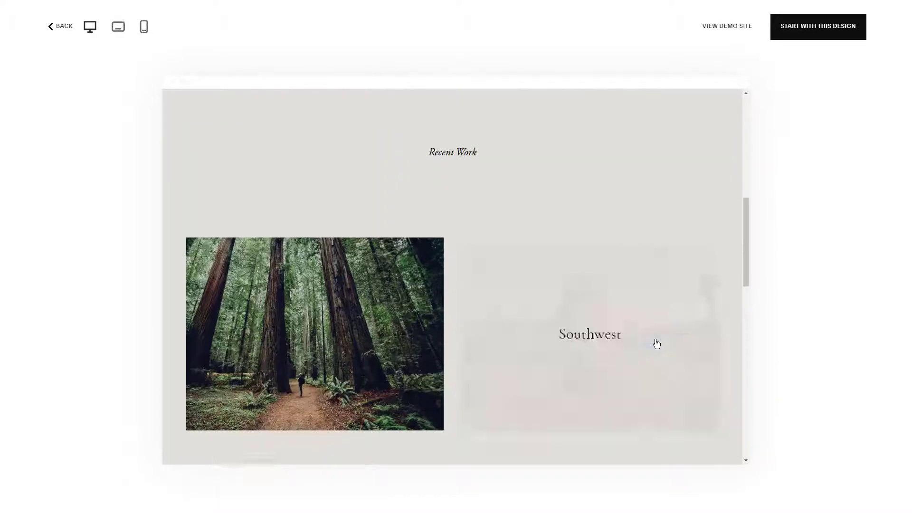
scroll(741, 367, "down", 10)
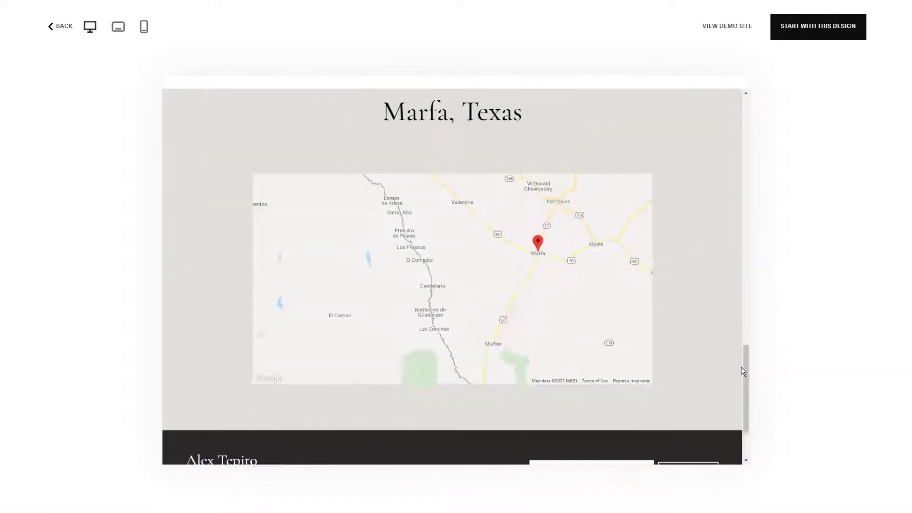
scroll(745, 369, "down", 2)
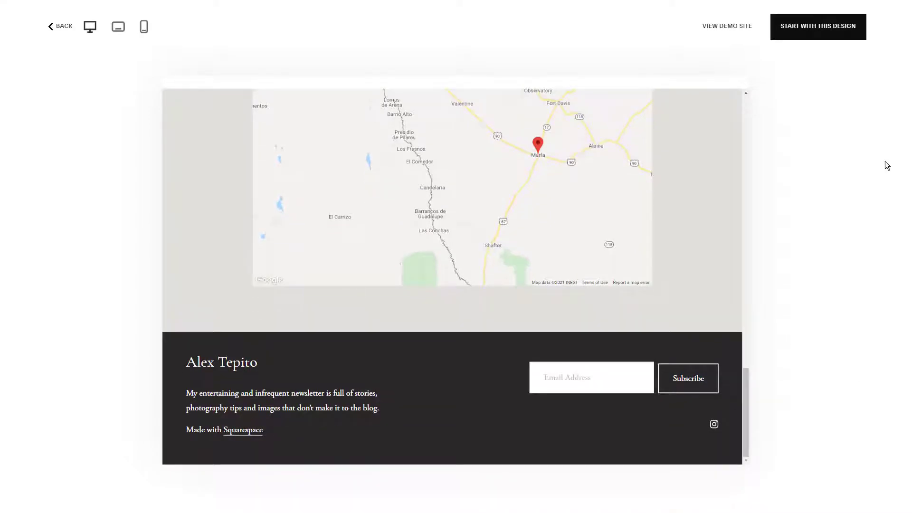
scroll(614, 293, "up", 20)
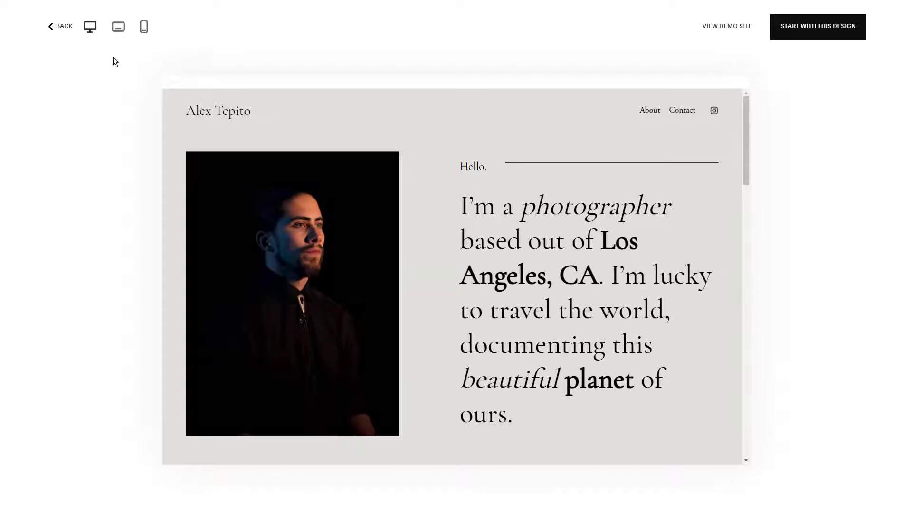
Show the Tepito template in tablet view and look through its photo gallery
left_click(119, 26)
scroll(301, 199, "down", 5)
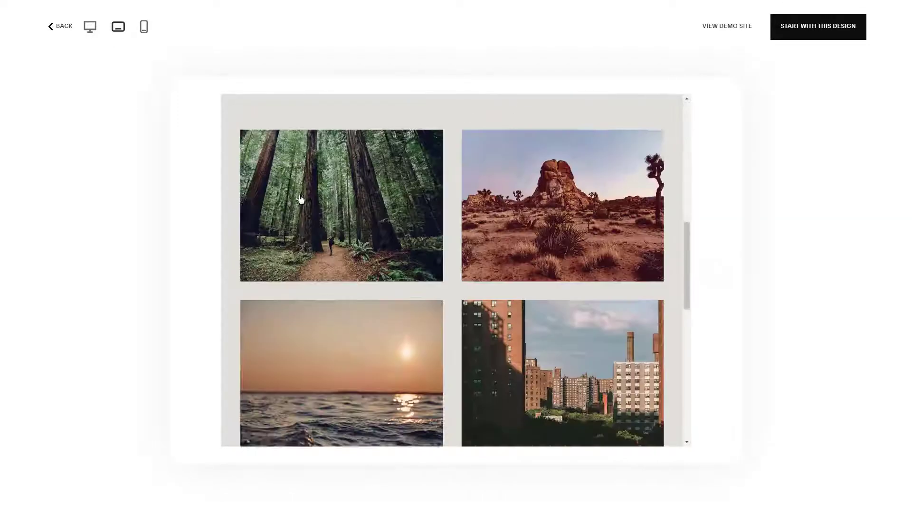
scroll(300, 200, "down", 2)
Show the Tepito template in phone view and open its Contact page from the site navigation
left_click(144, 24)
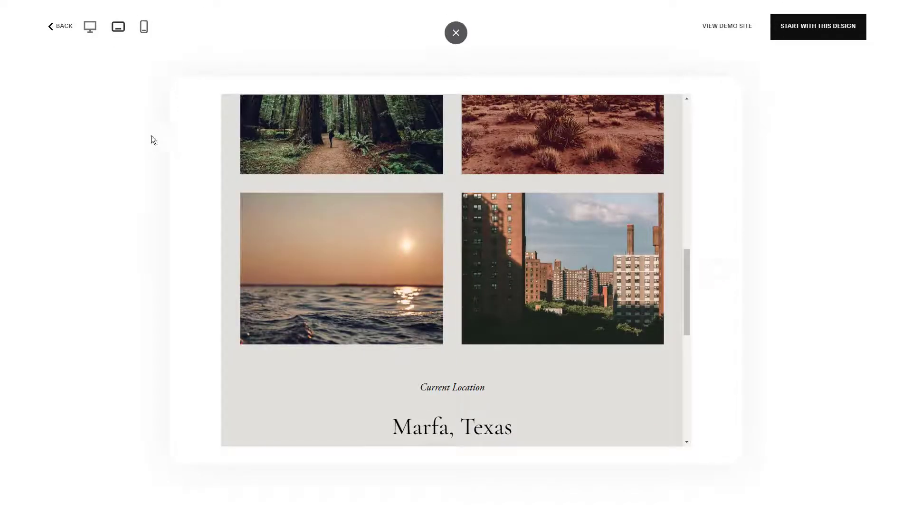
scroll(498, 266, "up", 10)
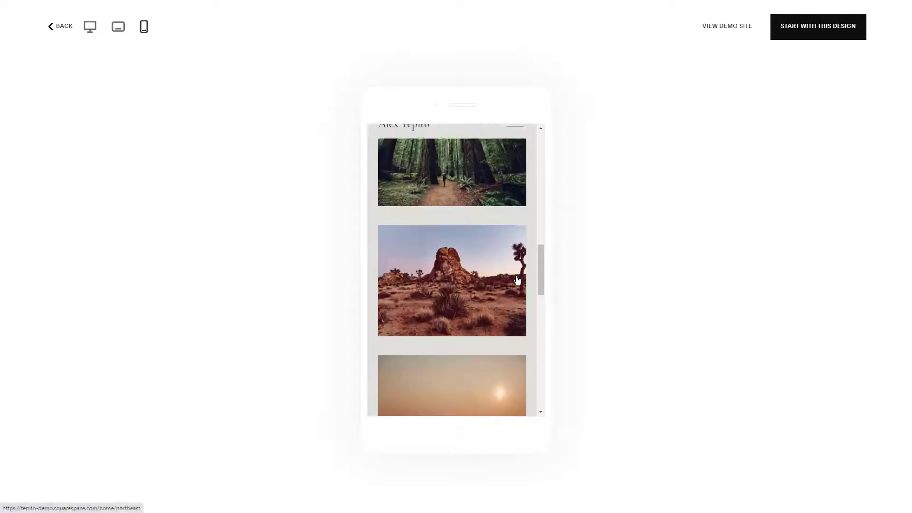
left_click(517, 138)
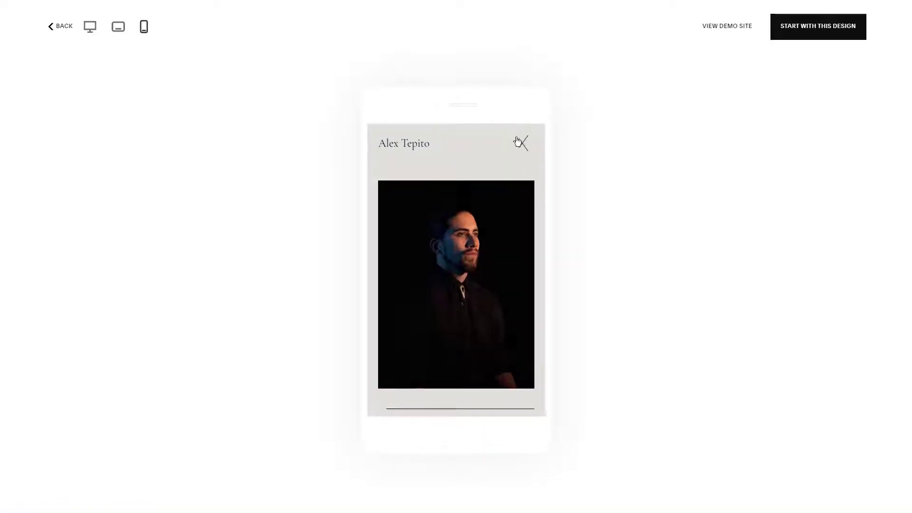
left_click(466, 288)
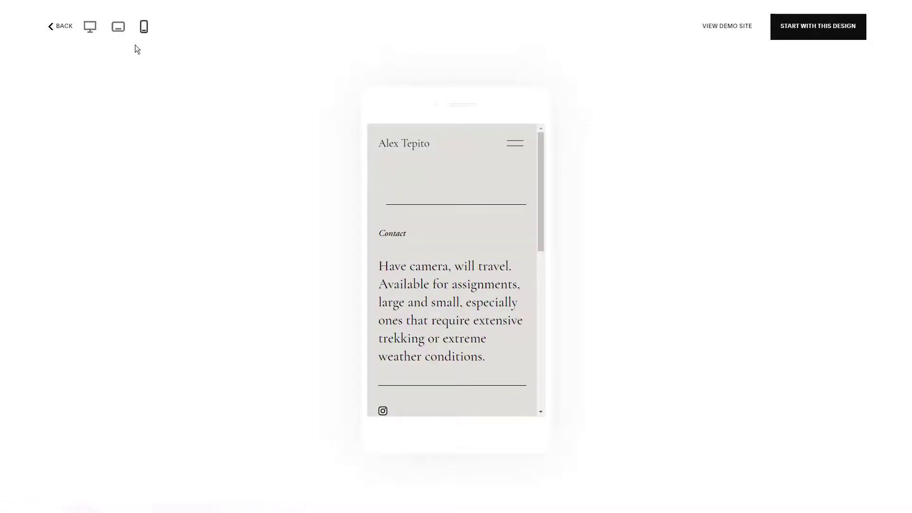
Return to the template list, switch the topic to Popular Designs and browse its templates
left_click(67, 30)
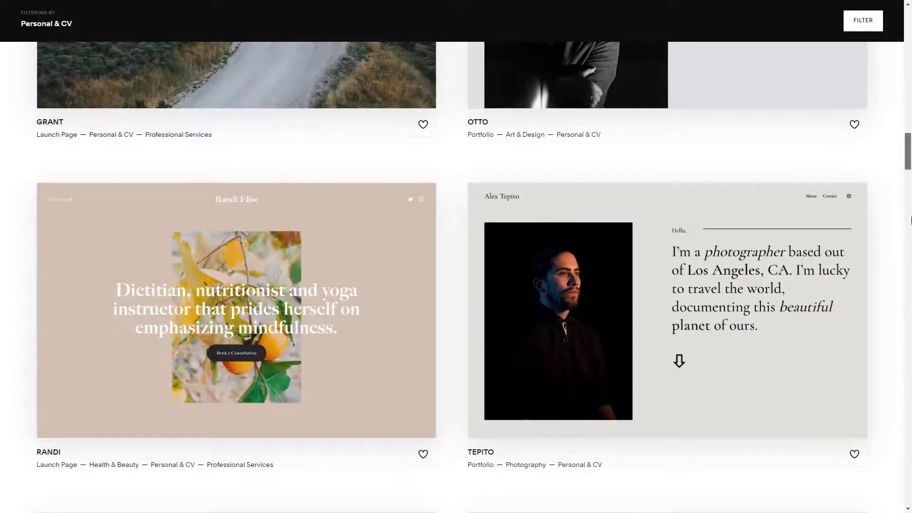
left_click_drag(911, 220, 901, 42)
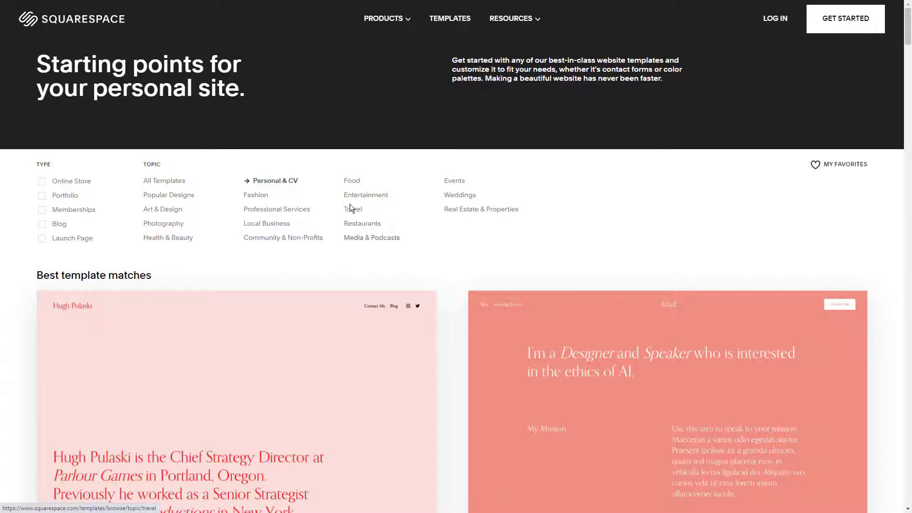
left_click(181, 200)
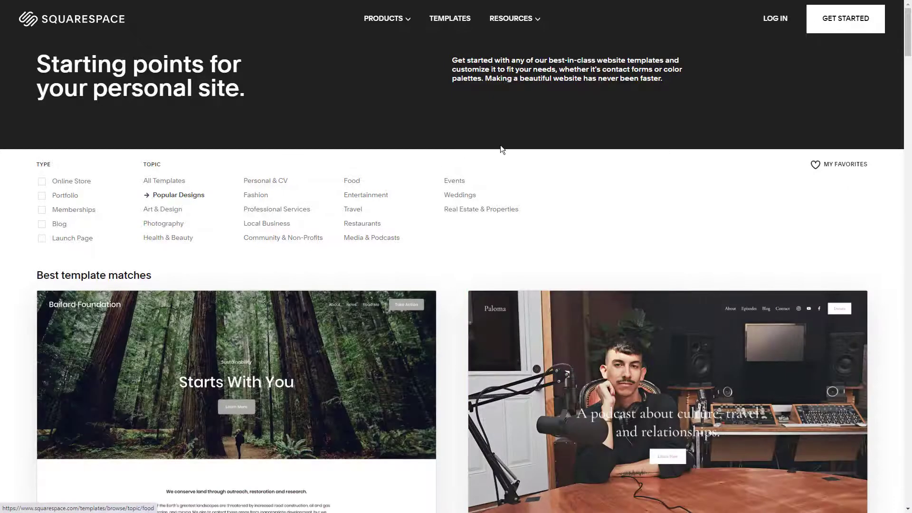
scroll(501, 146, "down", 15)
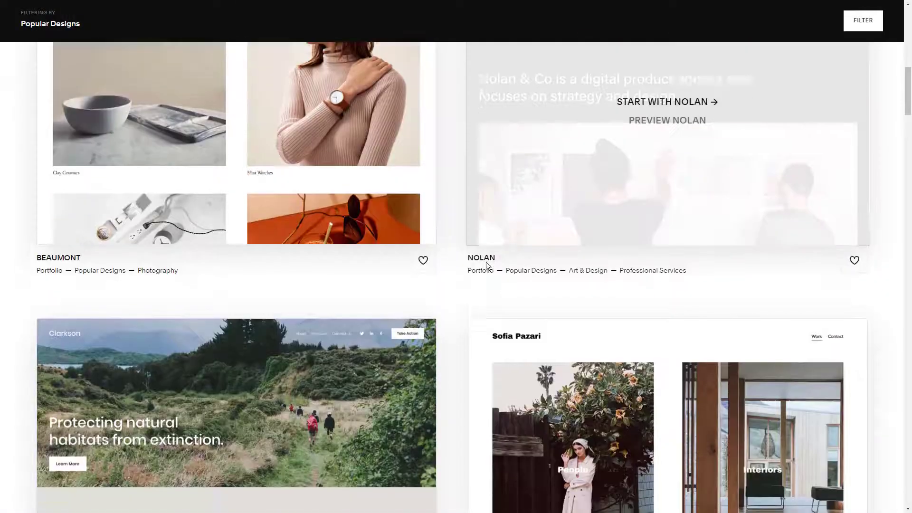
scroll(486, 261, "down", 3)
scroll(315, 198, "down", 1)
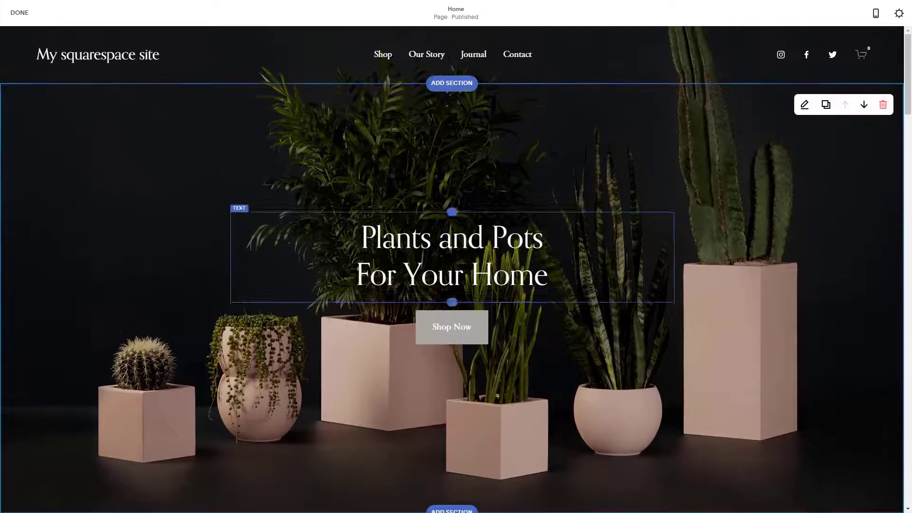
Replace the Home page banner headline with "Find the best plants for your home & office"
left_click(452, 238)
left_click_drag(383, 237, 508, 269)
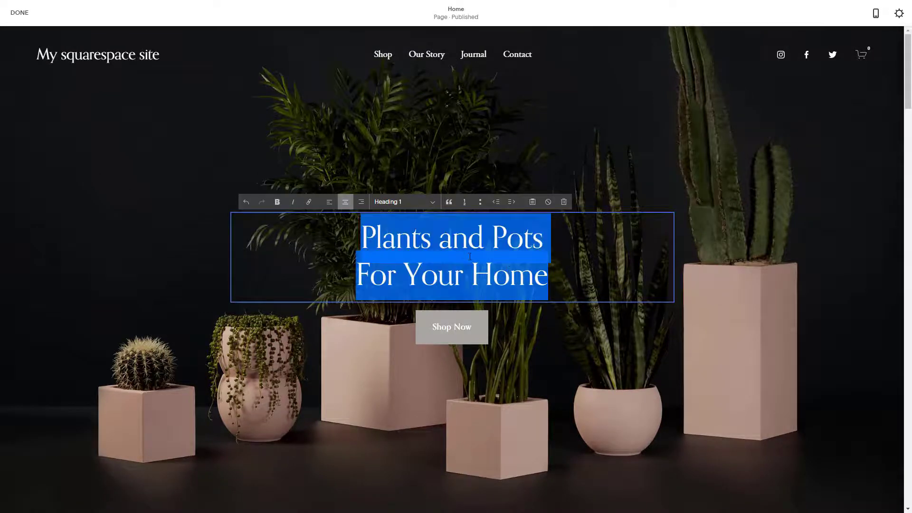
type("Find teh")
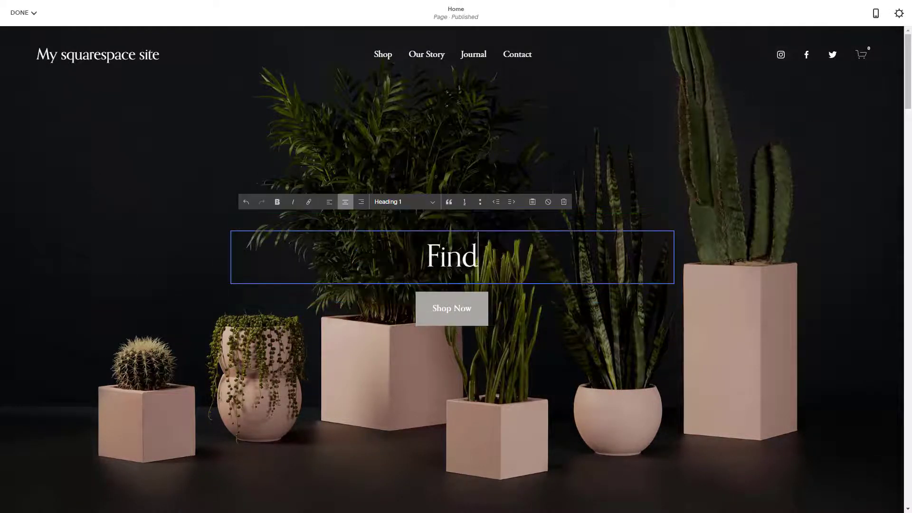
key("BackSpace")
key("BackSpace")
type("he best")
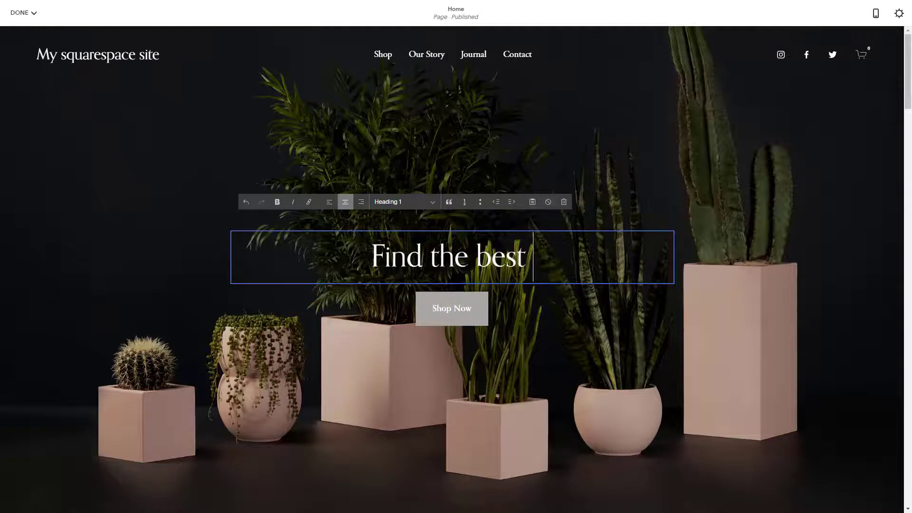
type(" plants for your home")
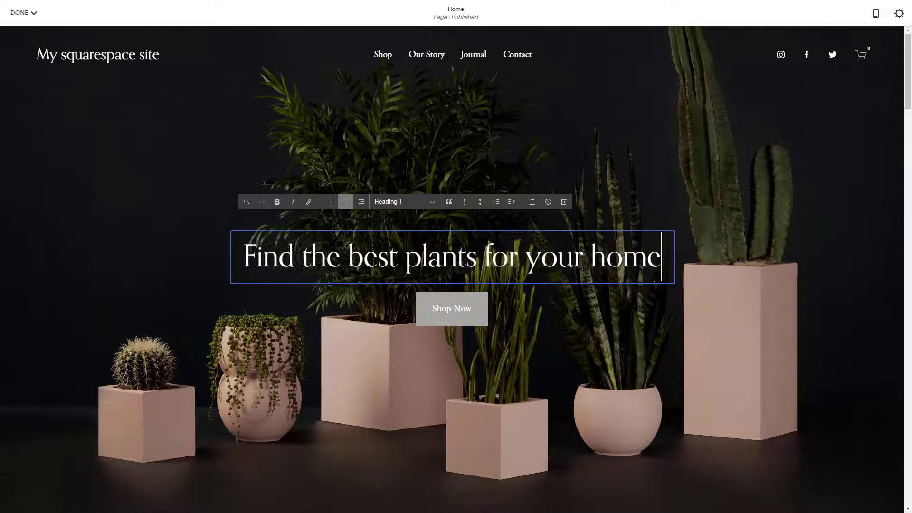
type(" and")
key("BackSpace")
key("BackSpace")
key("BackSpace")
type("%")
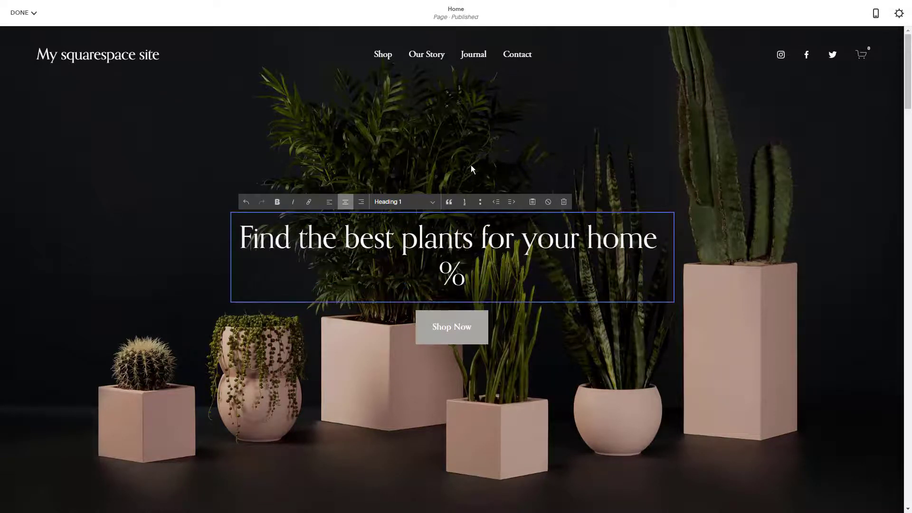
key("BackSpace")
type("& office")
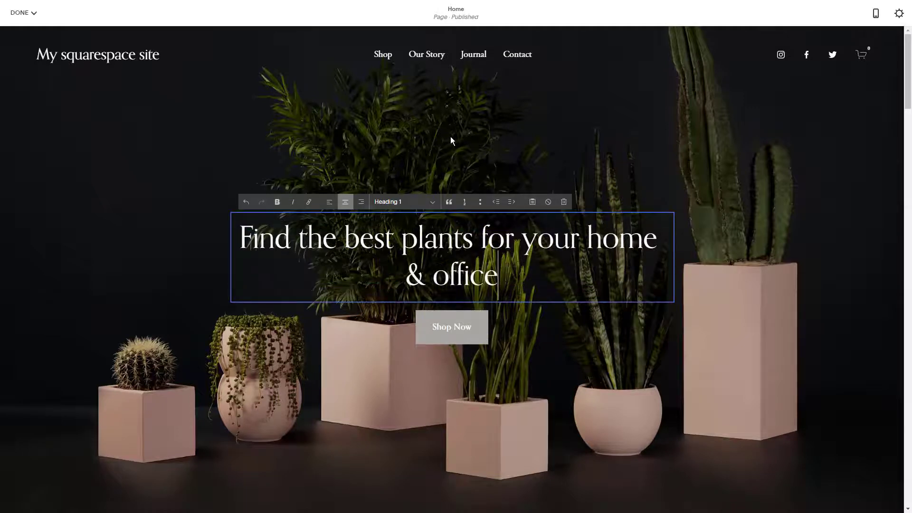
Apply the Heading 2 style to the whole banner headline
key("ctrl+a")
left_click(428, 202)
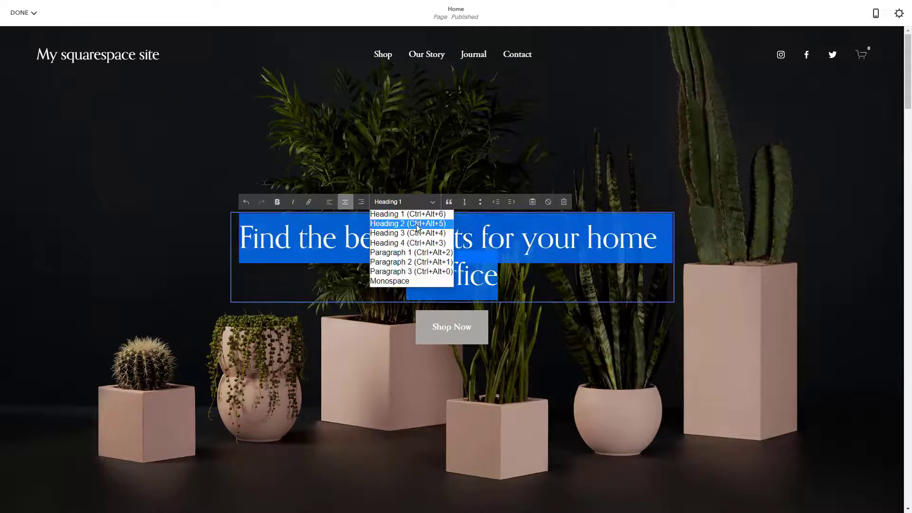
left_click(418, 219)
left_click(505, 292)
left_click(427, 257)
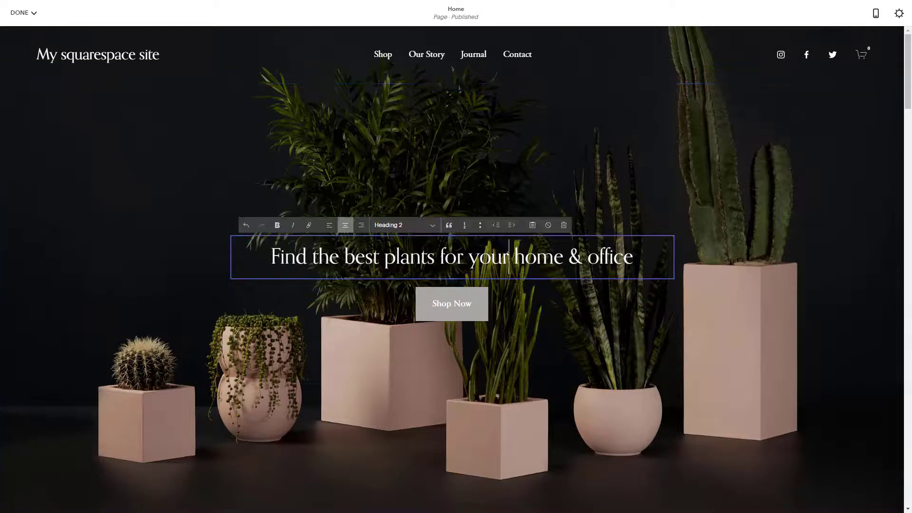
Set the whole banner headline to the Heading 1 style and make it bold
key("ctrl+a")
left_click(401, 225)
left_click(402, 235)
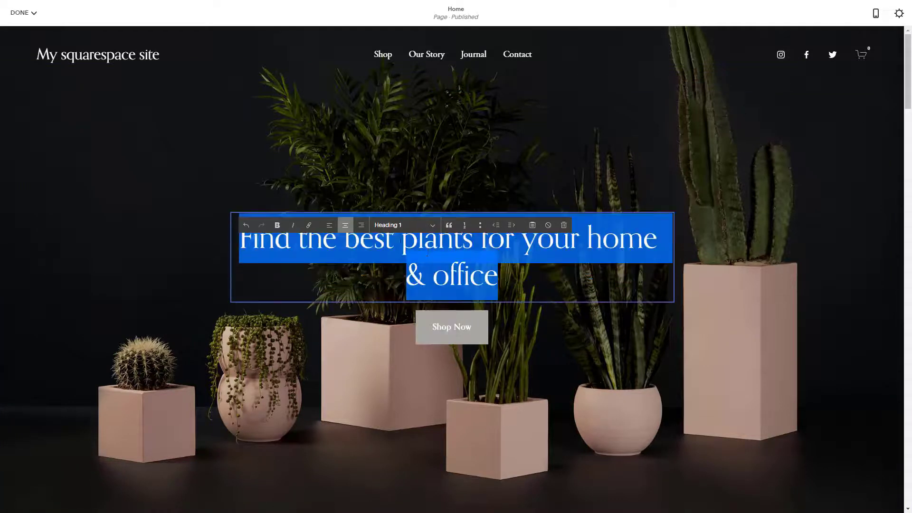
left_click(465, 225)
key("ctrl+z")
left_click(278, 225)
left_click(422, 243)
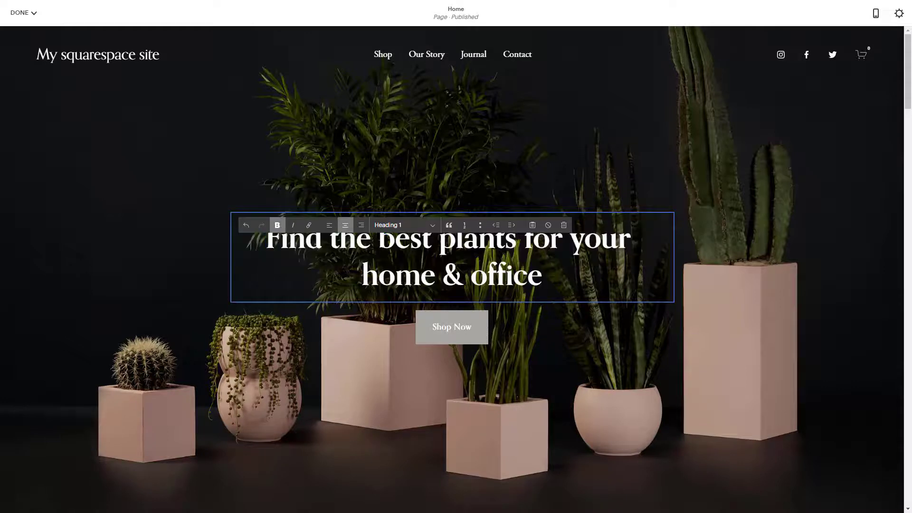
key("ctrl+a")
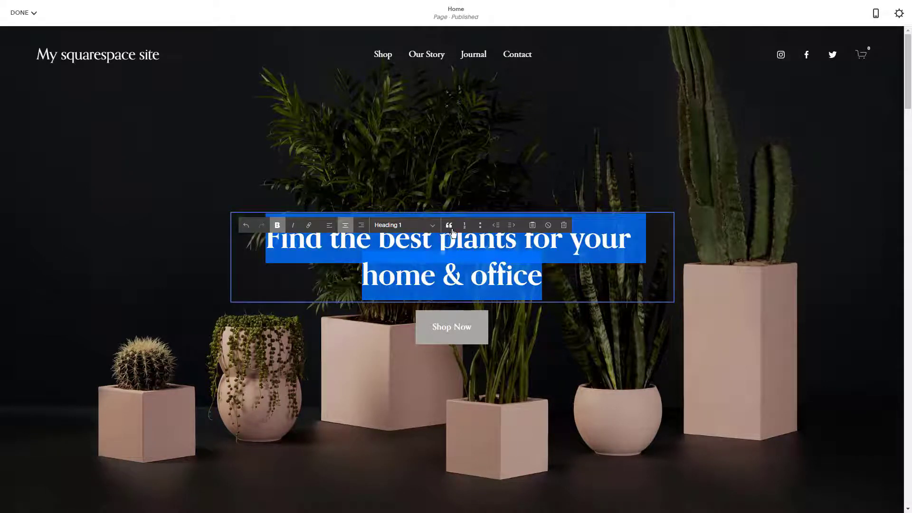
left_click(480, 225)
key("ctrl+z")
left_click(563, 318)
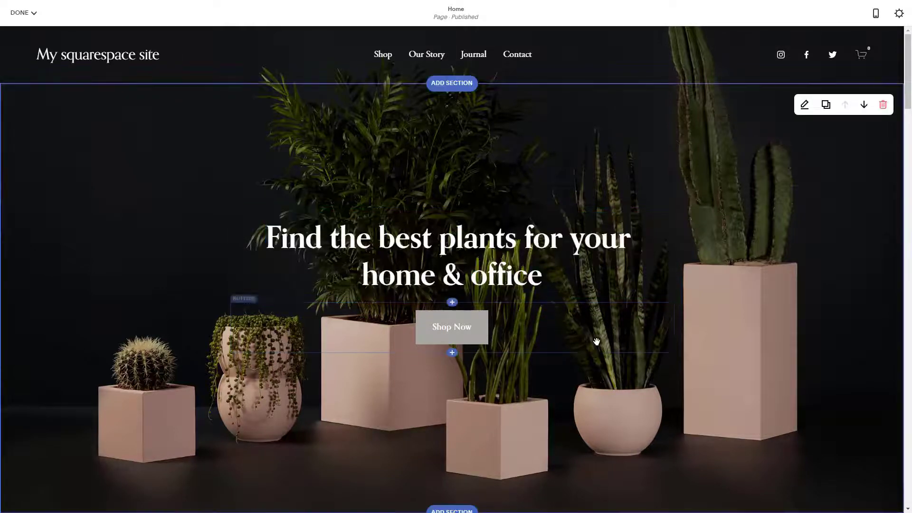
Change the label of the button under the banner headline to "Browse"
scroll(584, 317, "down", 5)
scroll(472, 181, "up", 2)
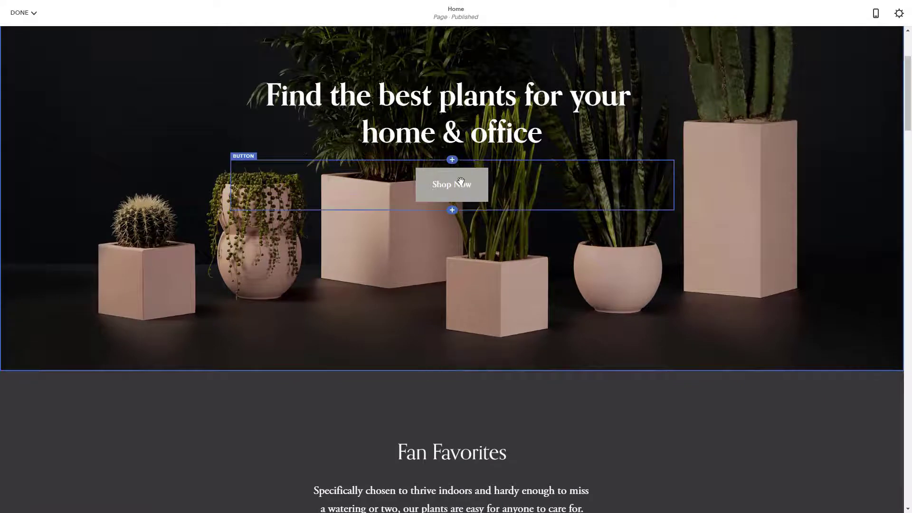
left_click(455, 189)
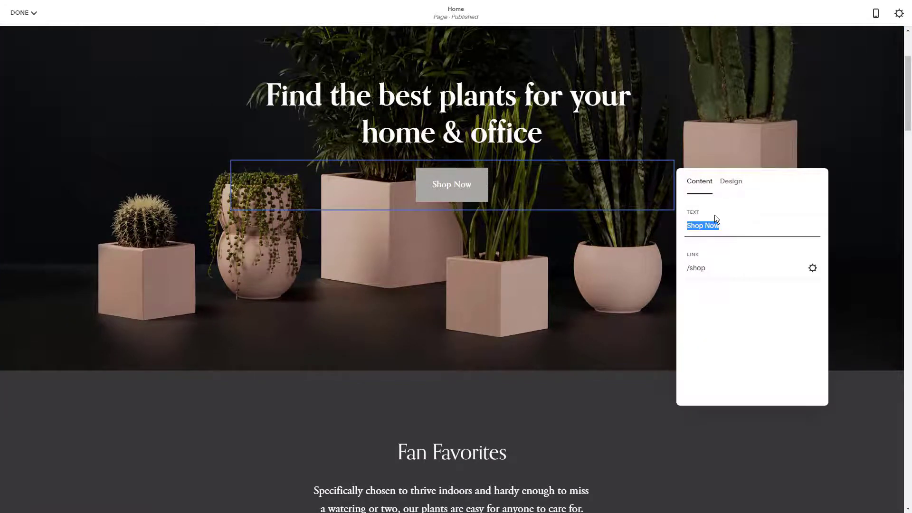
type("Browse")
left_click(617, 264)
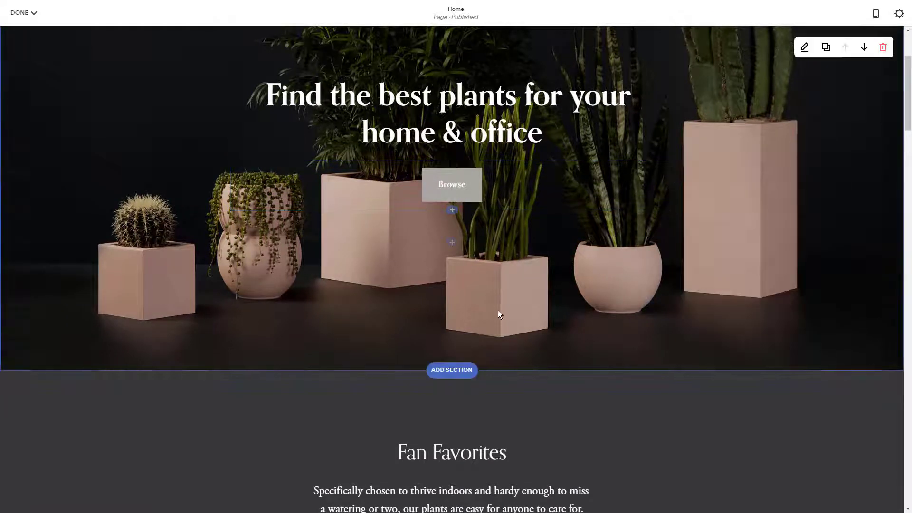
Review the remaining Home page sections down to The Journal and finish editing the page
scroll(498, 310, "down", 5)
left_click_drag(427, 253, 473, 253)
scroll(438, 261, "down", 10)
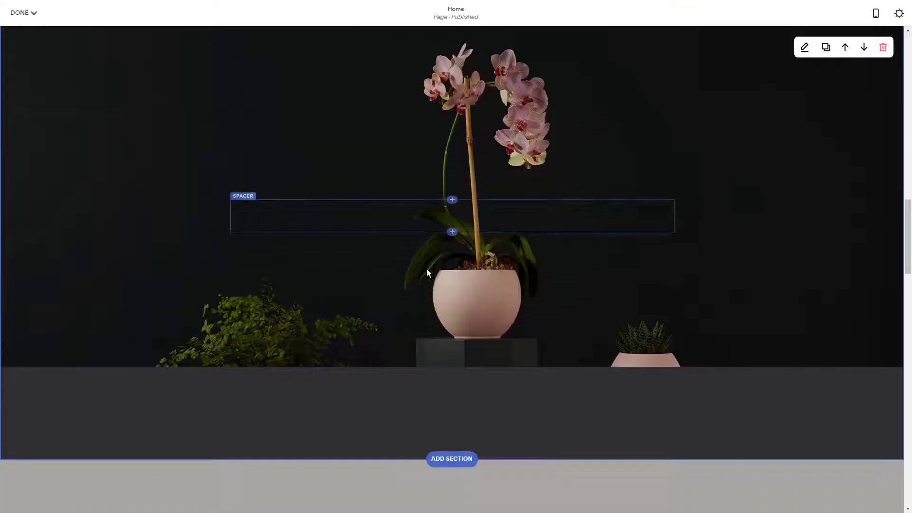
scroll(442, 275, "down", 10)
scroll(461, 277, "down", 5)
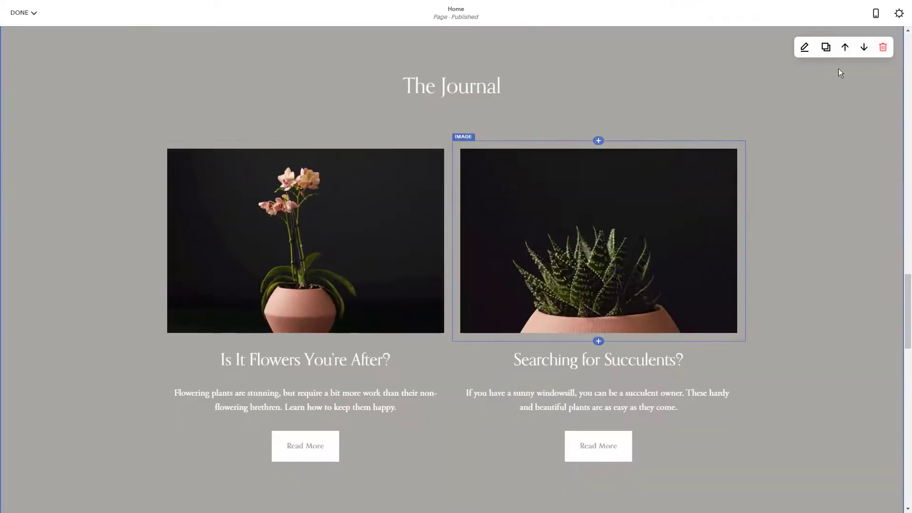
left_click(22, 13)
left_click(35, 34)
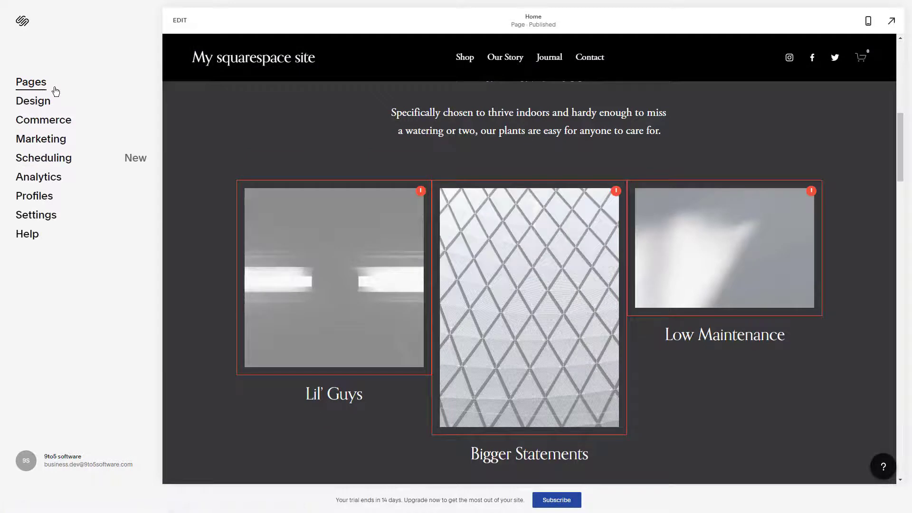
Preview the site's Our Story page and the Journal post "Is It Flowers You're After?"
left_click(56, 90)
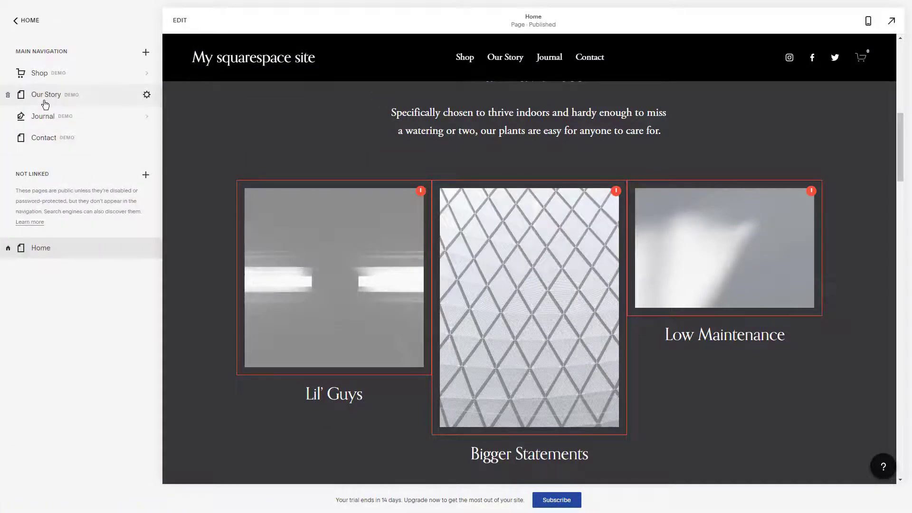
left_click(45, 100)
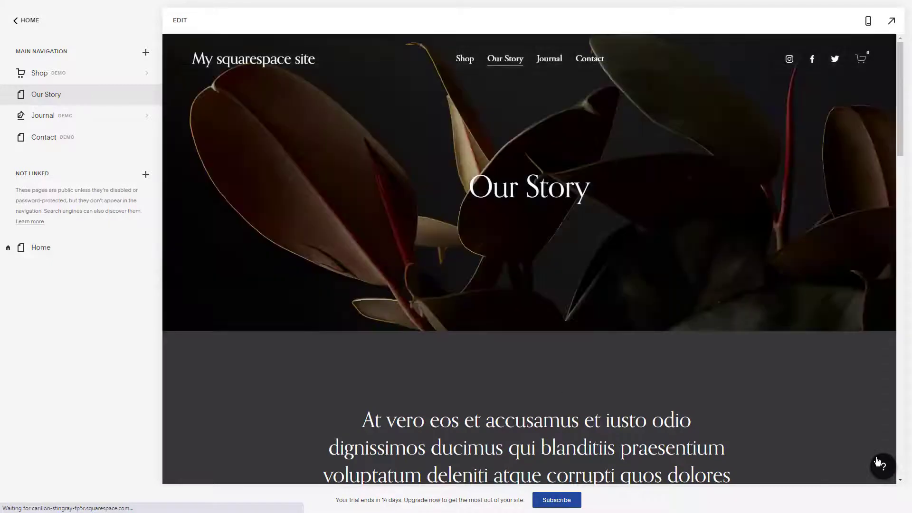
left_click(65, 119)
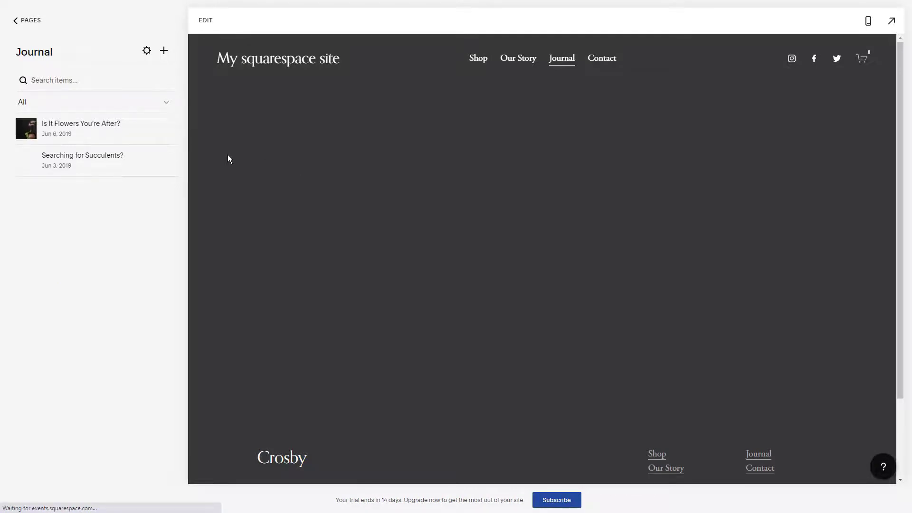
left_click(81, 135)
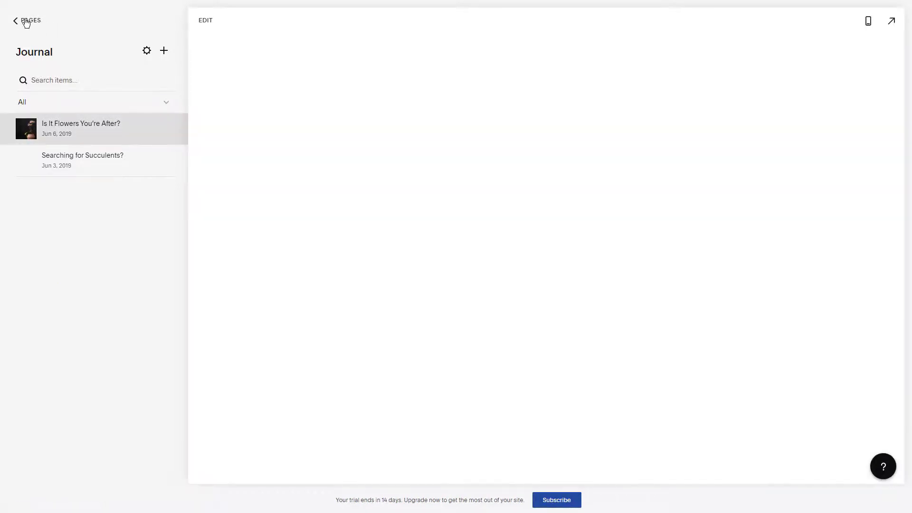
left_click(16, 21)
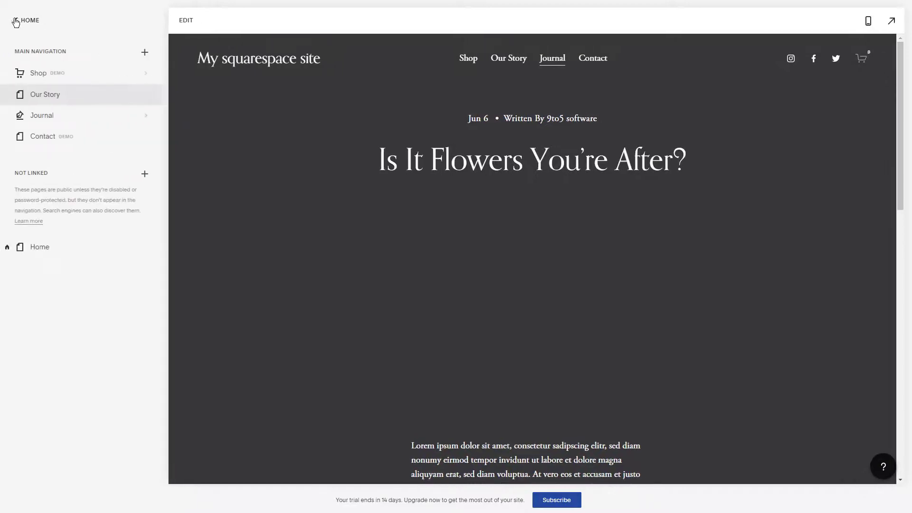
scroll(543, 296, "down", 8)
scroll(543, 296, "up", 8)
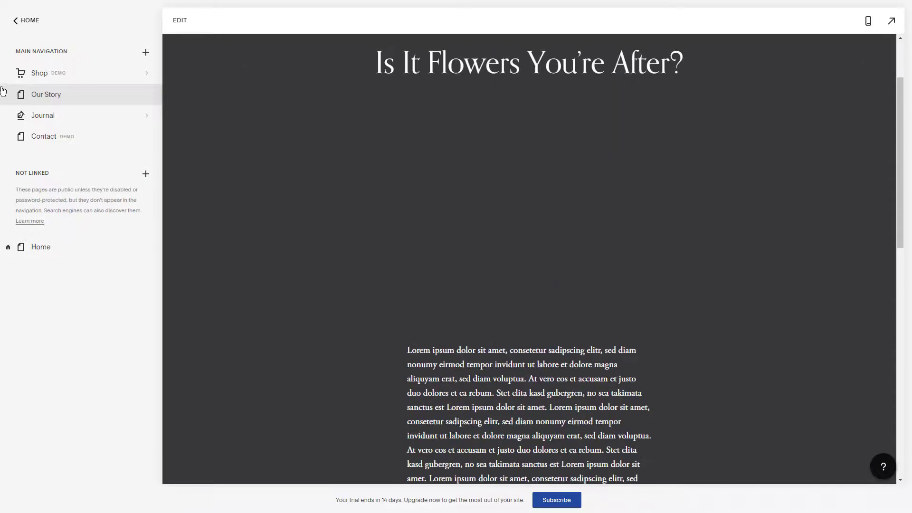
Preview the Contact page down to its footer
left_click(35, 137)
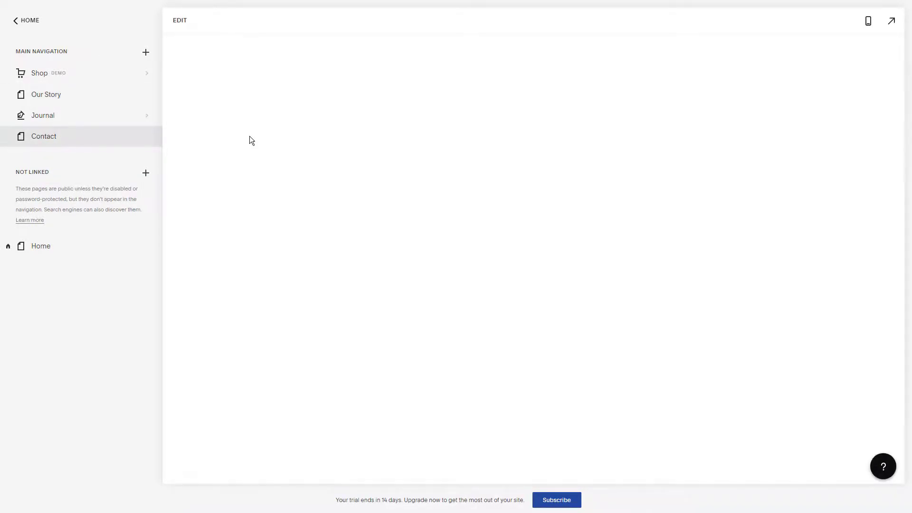
scroll(477, 258, "down", 4)
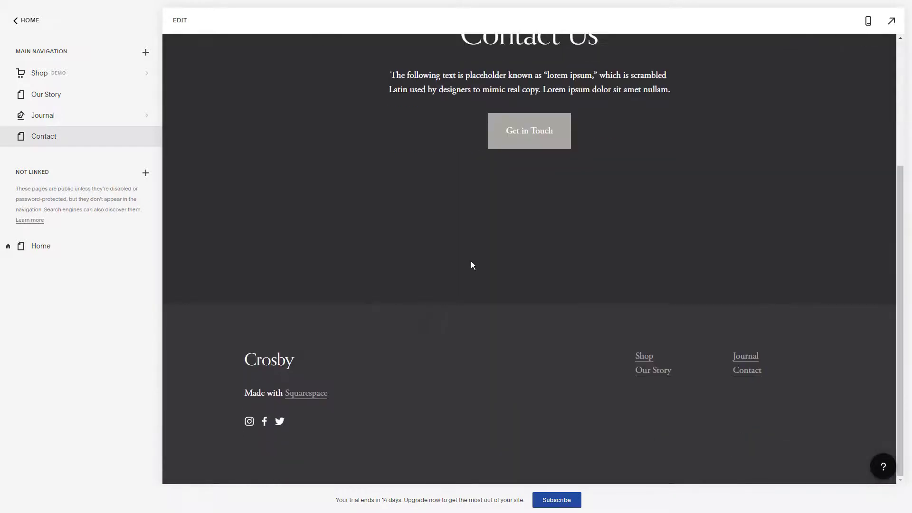
scroll(448, 254, "up", 4)
View the Units Sold and Conv. Rate metrics in the Sales analytics and dismiss the delayed-data notice
left_click(19, 21)
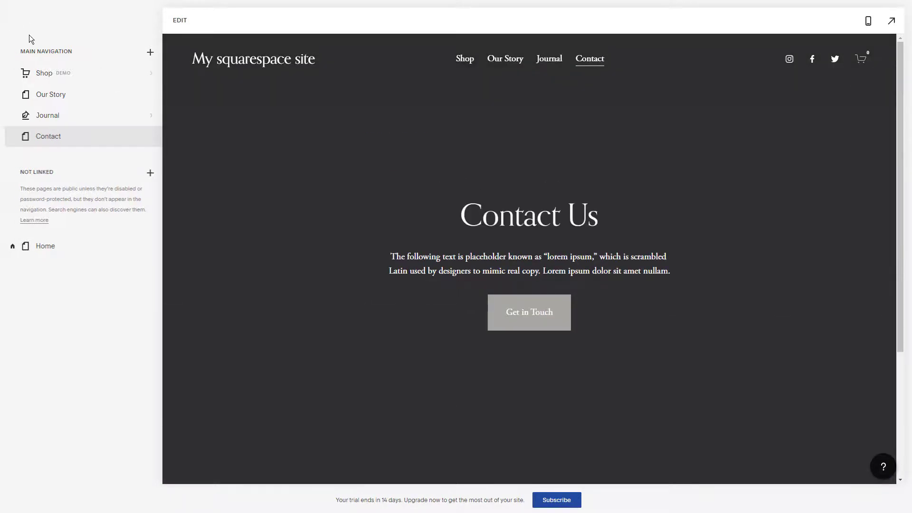
left_click(79, 180)
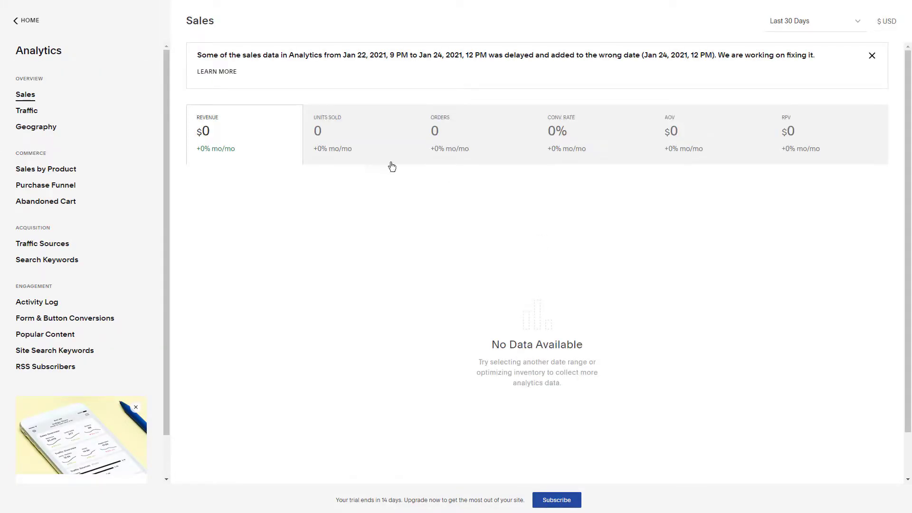
left_click(361, 150)
left_click(562, 144)
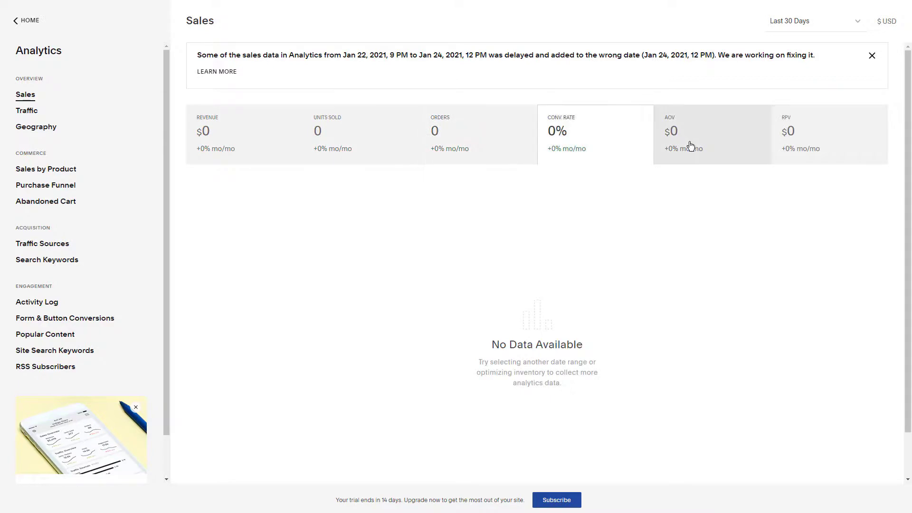
left_click(871, 56)
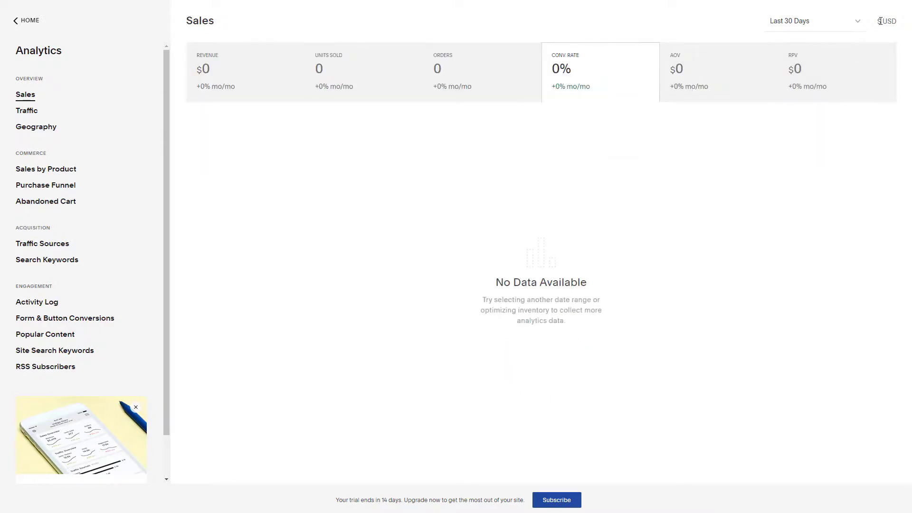
View the Traffic, Geography, Sales by Product and Purchase Funnel analytics reports
left_click(51, 114)
left_click(52, 127)
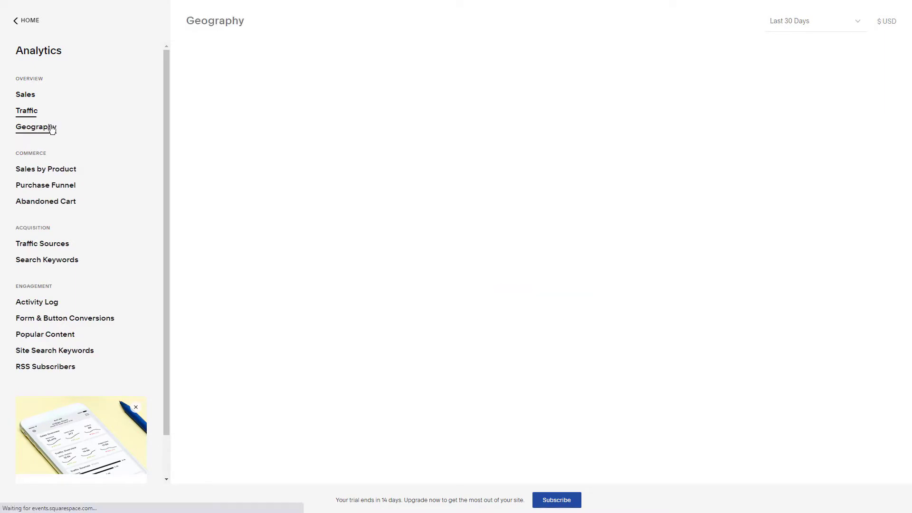
left_click(76, 174)
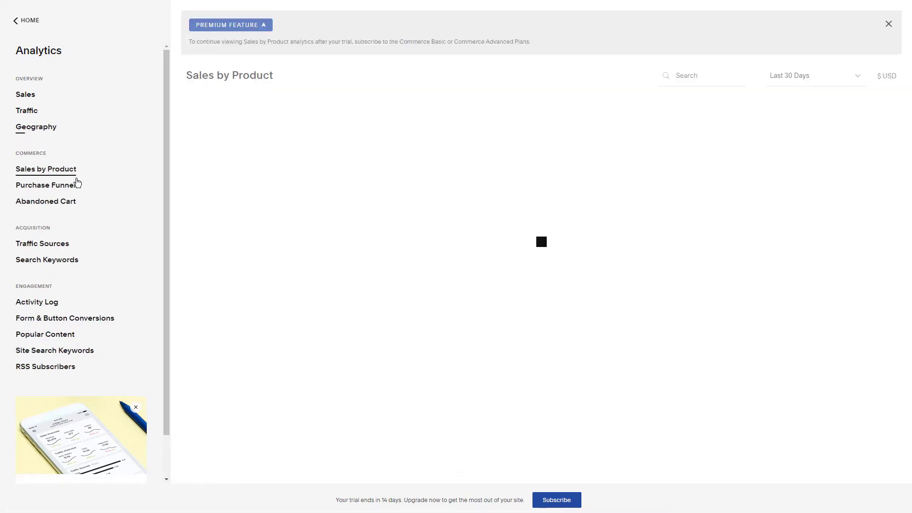
left_click(75, 190)
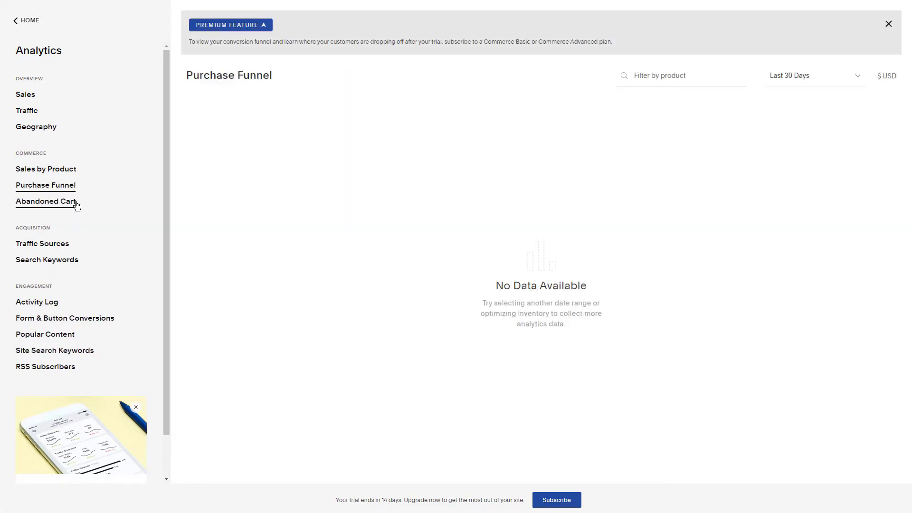